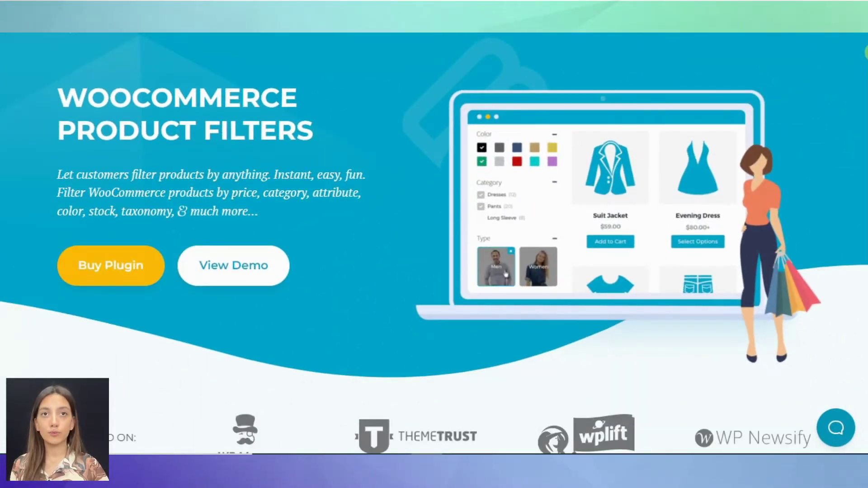
# - Scroll the demo store's product list and filter it to size 34"
pyautogui.scroll(-8, 291, 395)
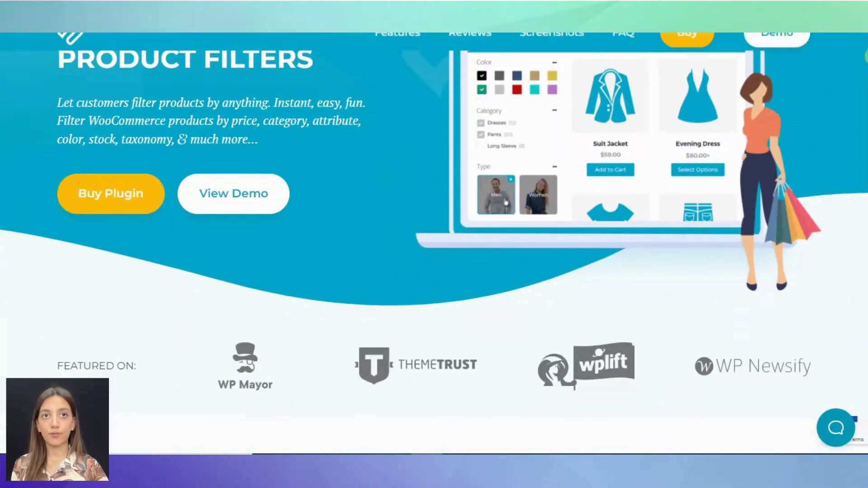
pyautogui.scroll(-3, 291, 395)
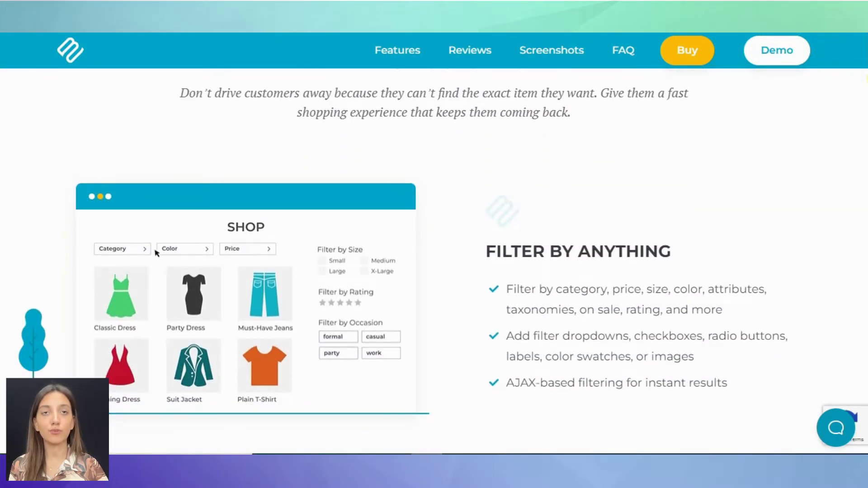
pyautogui.scroll(-2, 291, 396)
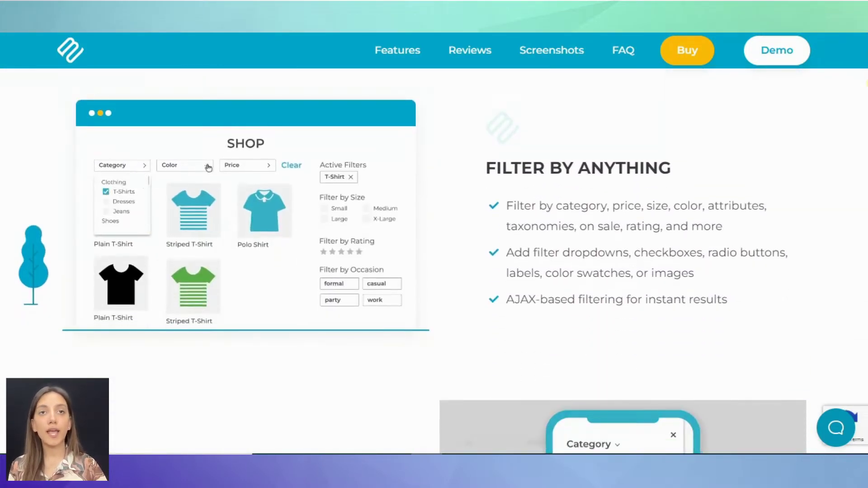
pyautogui.scroll(-1, 291, 395)
pyautogui.scroll(-2, 290, 395)
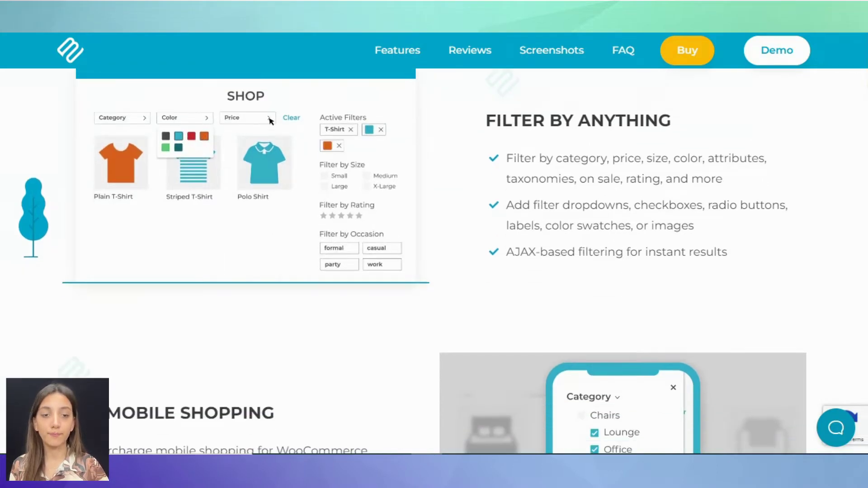
pyautogui.scroll(-6, 413, 264)
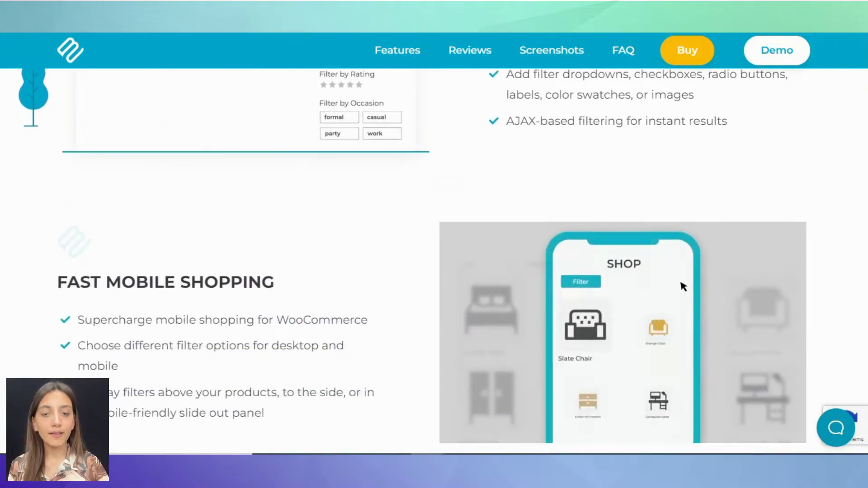
pyautogui.scroll(-5, 412, 264)
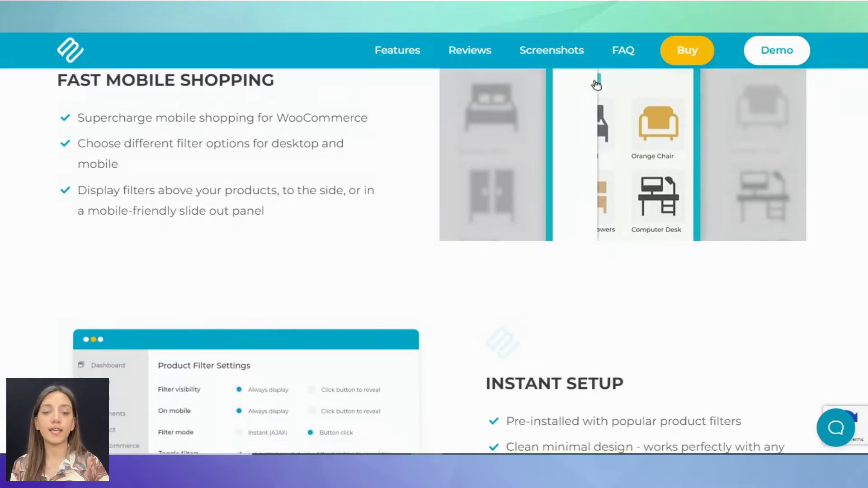
pyautogui.scroll(-3, 412, 265)
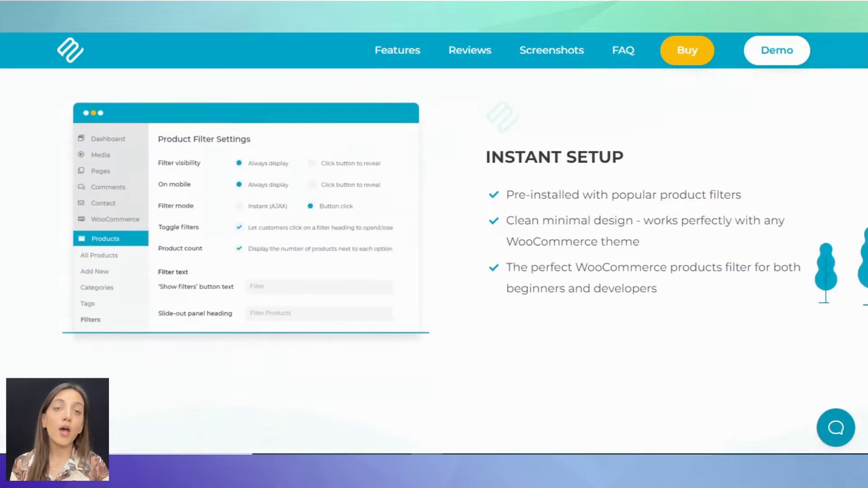
pyautogui.scroll(2, 434, 261)
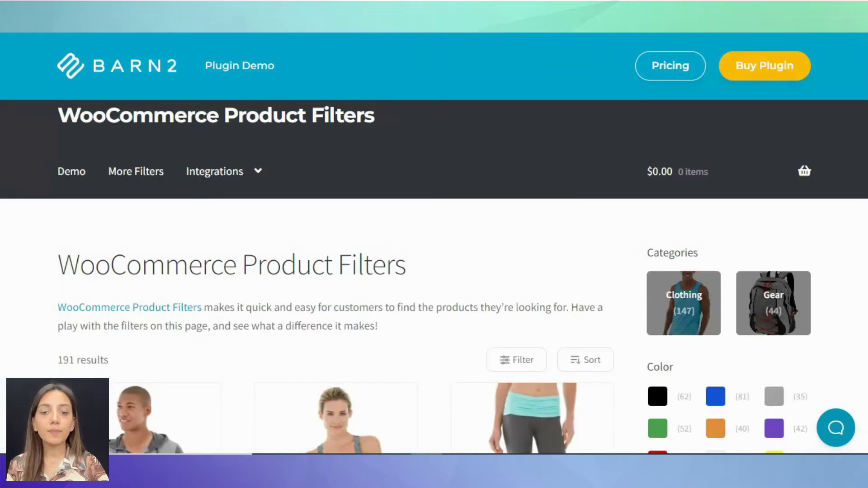
pyautogui.scroll(-3, 574, 94)
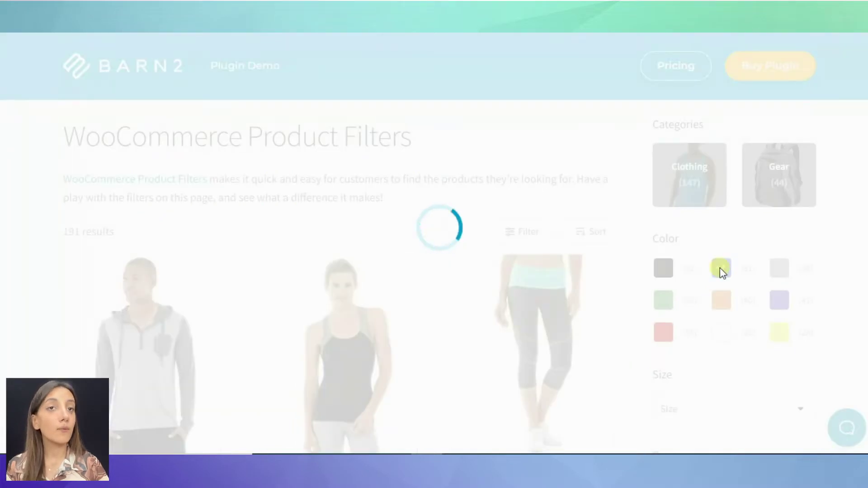
pyautogui.scroll(-4, 795, 256)
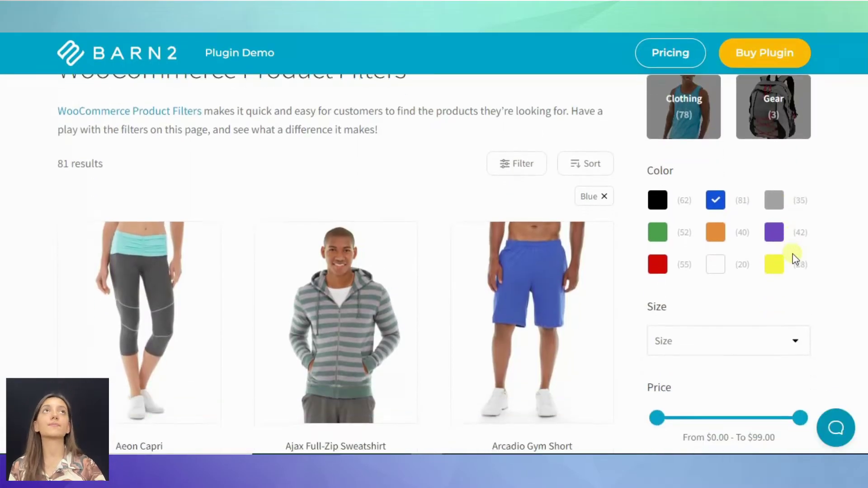
pyautogui.click(772, 226)
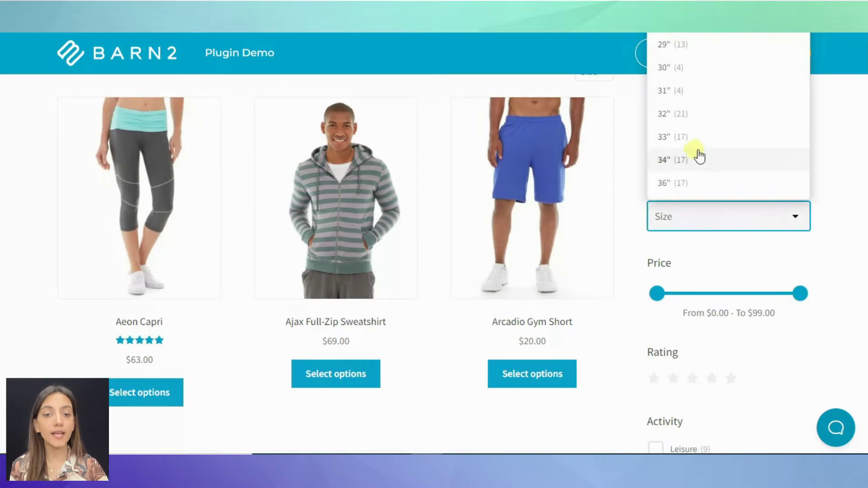
pyautogui.click(694, 156)
# - Add a four-star rating filter and change the size to 32", leaving one product
pyautogui.scroll(-3, 733, 217)
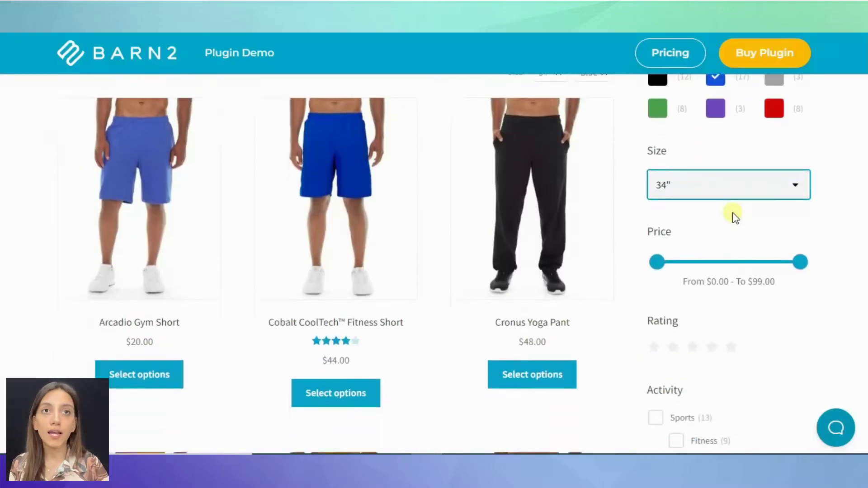
pyautogui.scroll(-2, 737, 218)
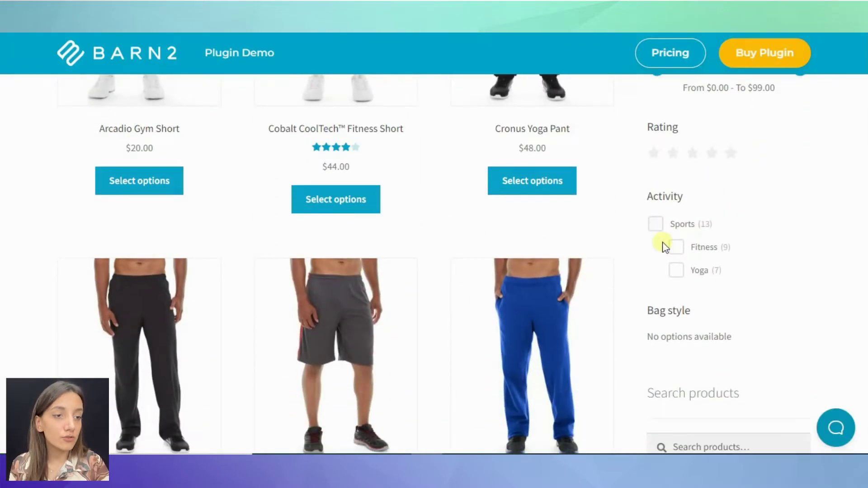
pyautogui.click(711, 156)
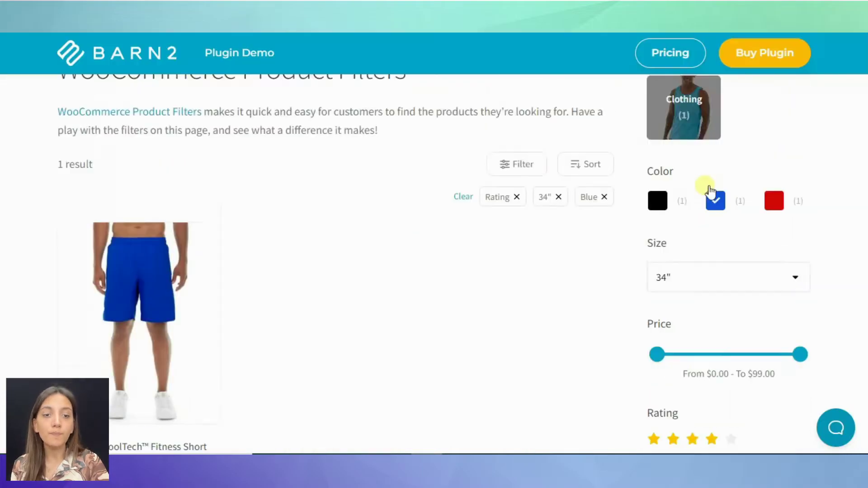
pyautogui.scroll(-3, 697, 330)
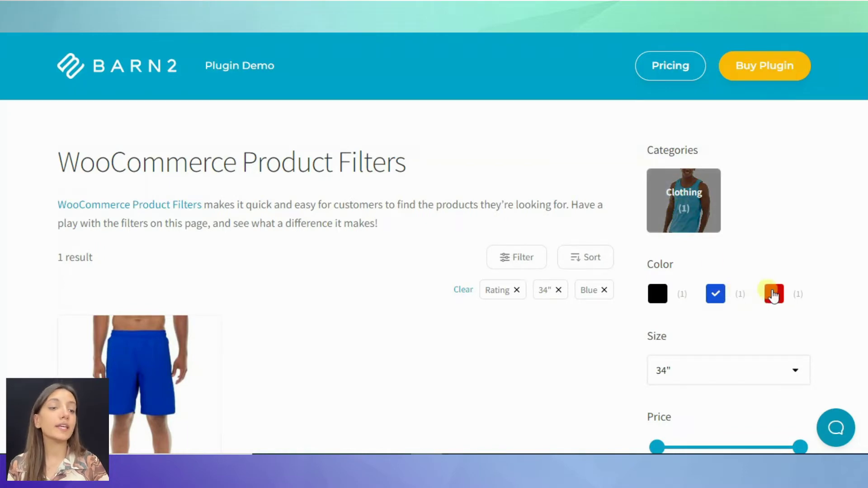
pyautogui.scroll(-3, 776, 299)
pyautogui.click(778, 259)
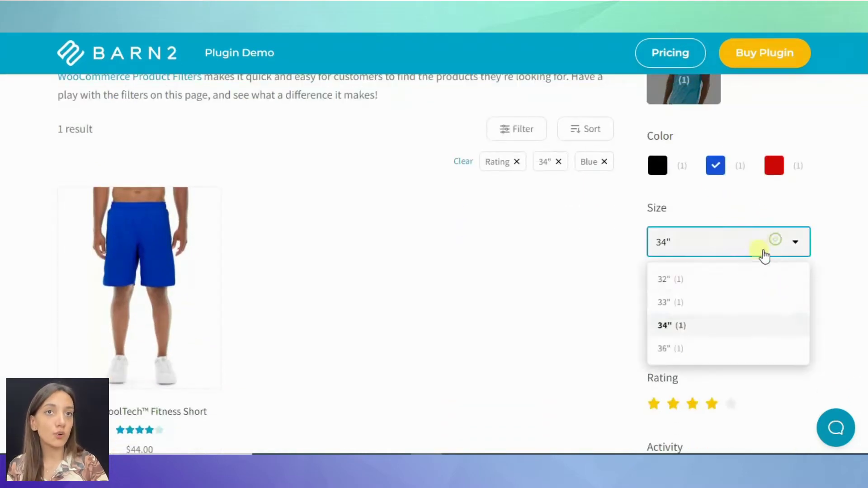
pyautogui.click(706, 291)
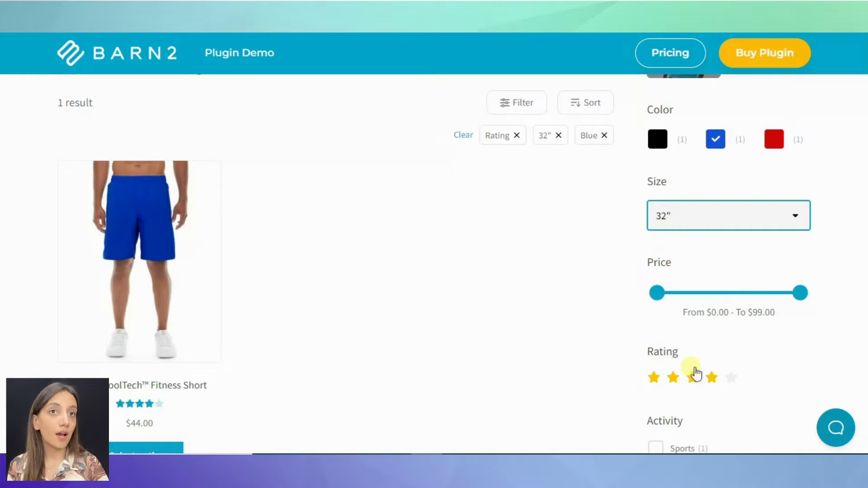
pyautogui.scroll(-3, 694, 371)
pyautogui.scroll(-5, 686, 381)
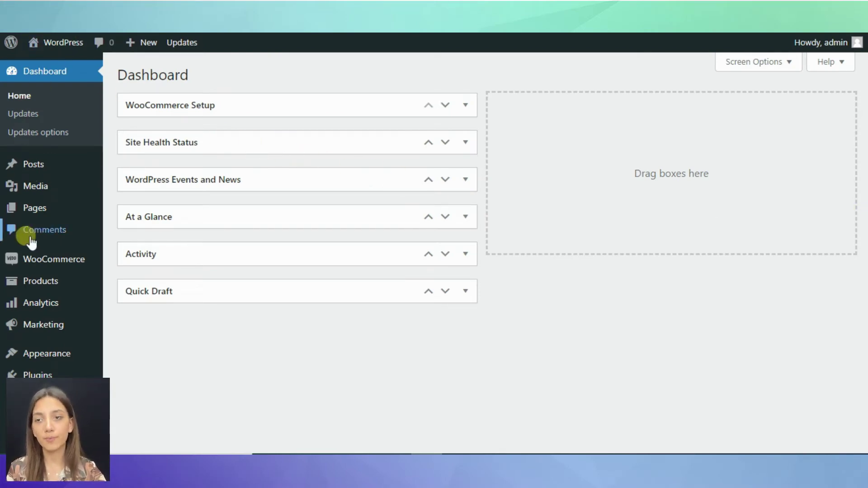
# - Go to Products > Filters and launch the product filters setup wizard
pyautogui.moveTo(52, 285)
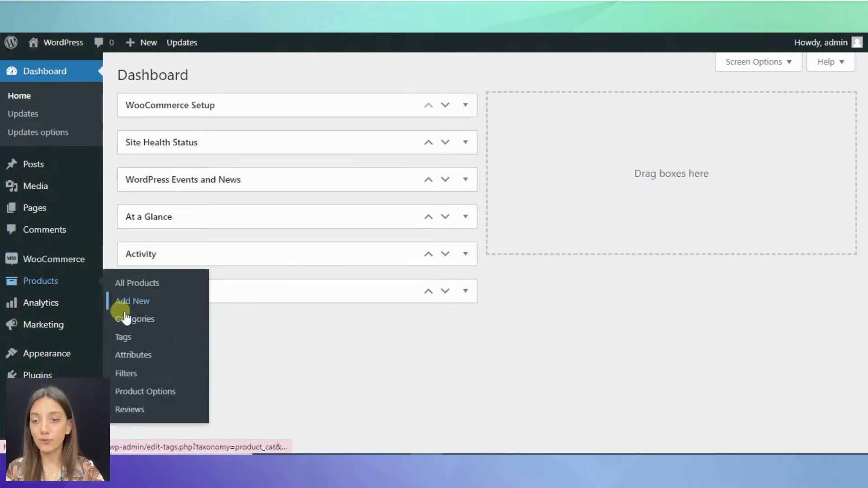
pyautogui.click(136, 374)
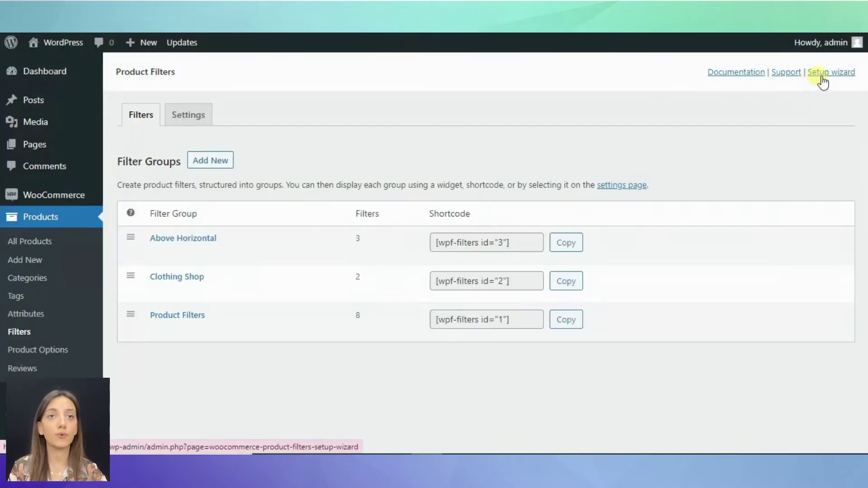
pyautogui.click(822, 80)
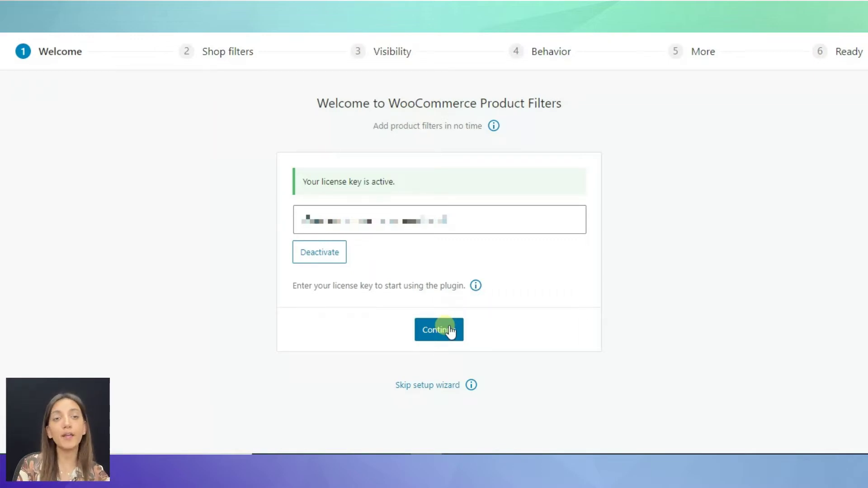
# - Move past the licence step and choose Clothing Shop as the shop's filter group
pyautogui.click(451, 330)
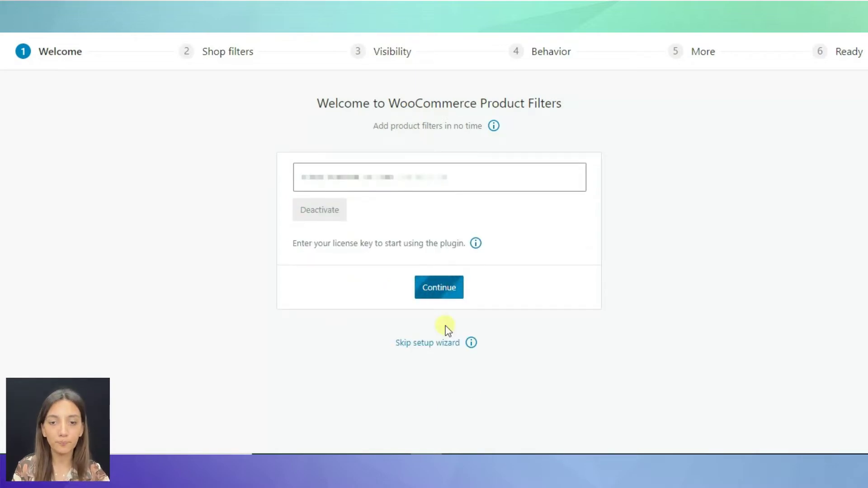
pyautogui.click(452, 197)
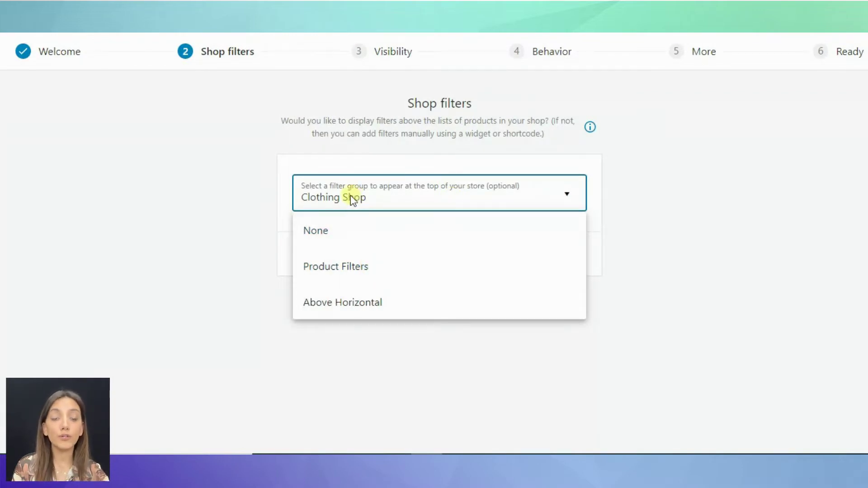
pyautogui.click(347, 267)
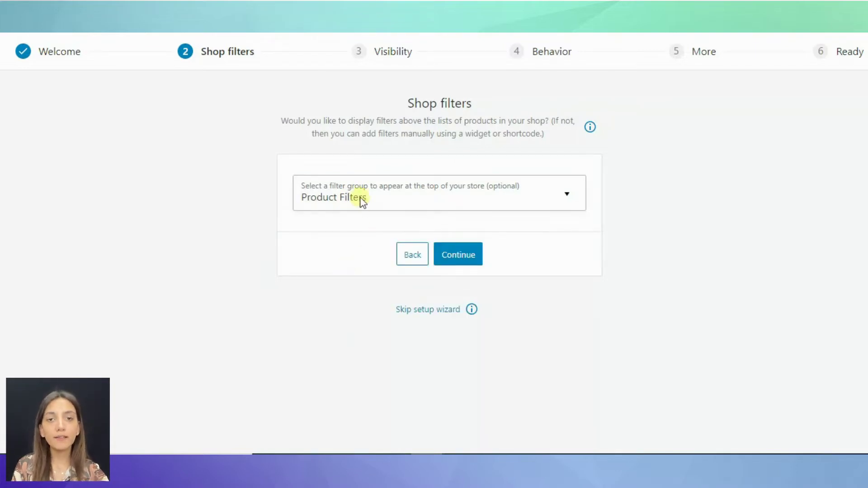
pyautogui.click(384, 197)
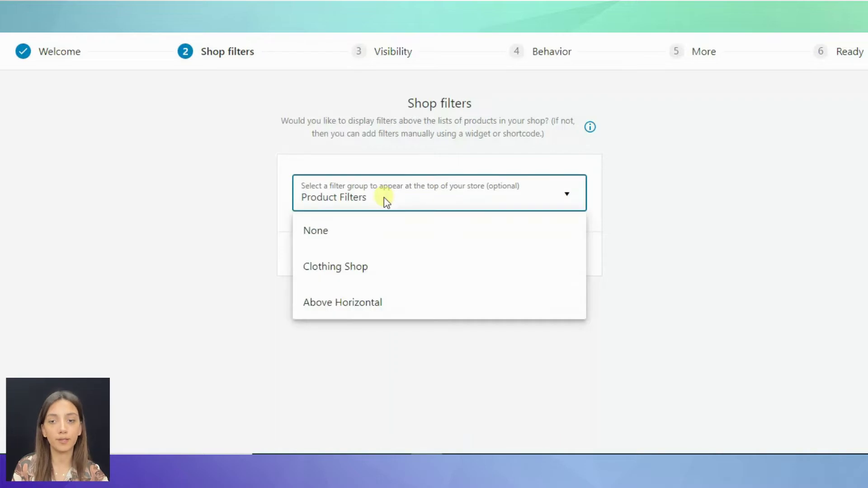
pyautogui.click(360, 268)
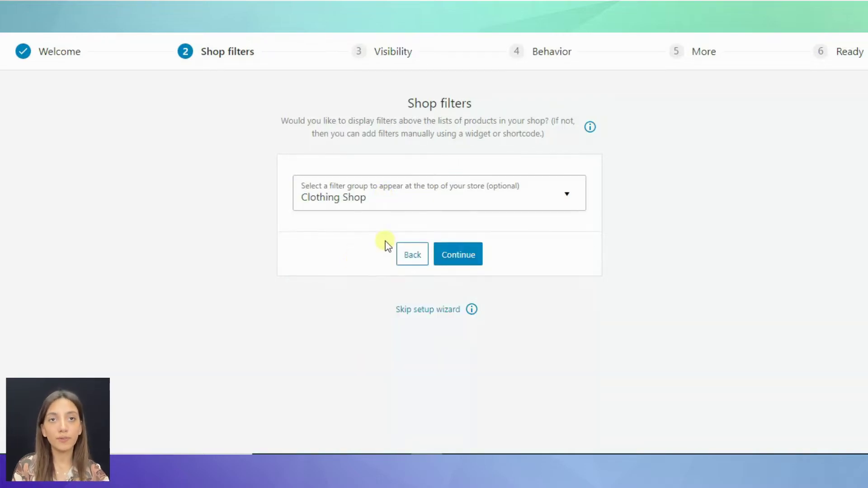
# - Accept the visibility, behavior and extra features steps and finish the wizard
pyautogui.click(478, 257)
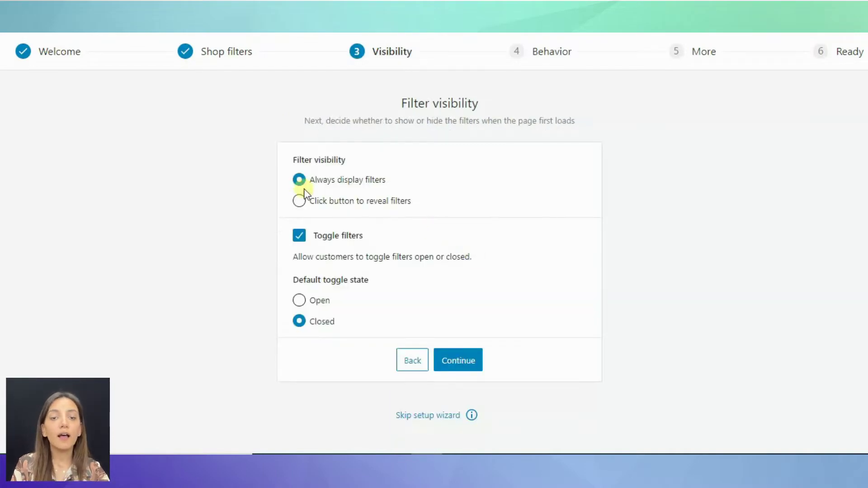
pyautogui.click(458, 365)
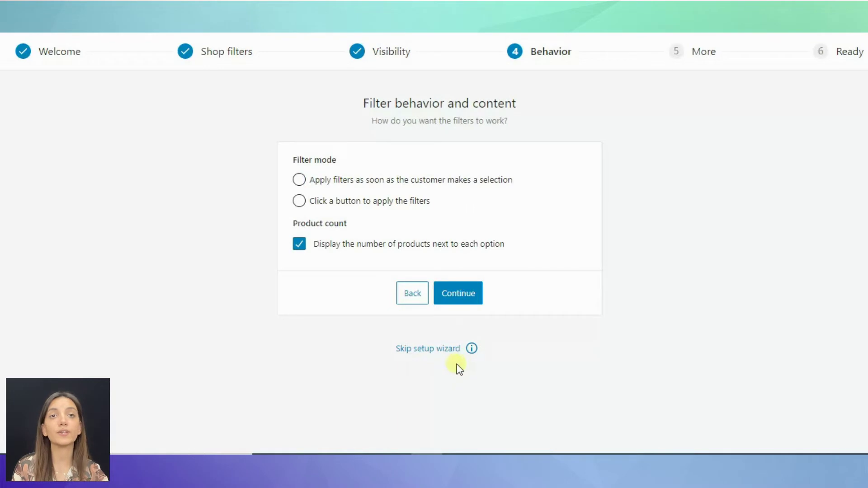
pyautogui.click(465, 295)
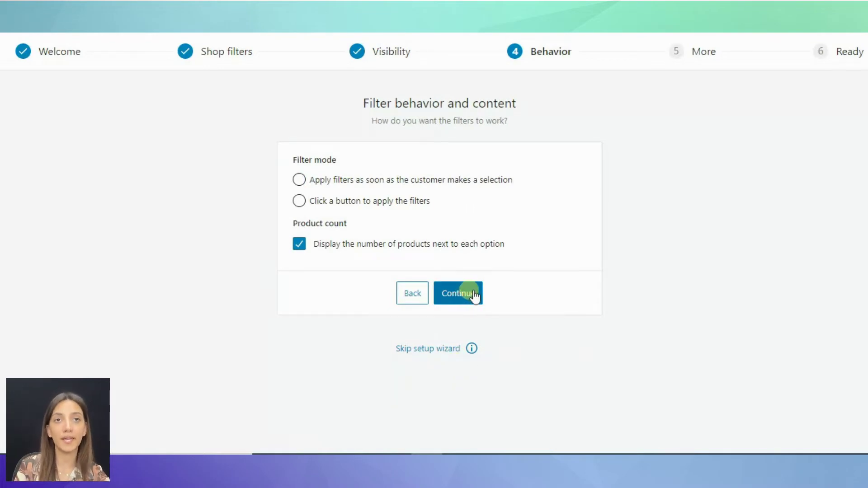
pyautogui.click(472, 293)
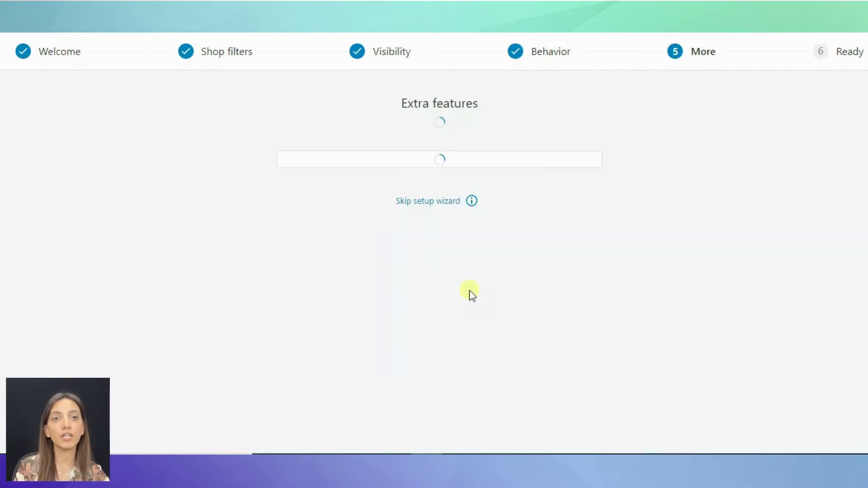
pyautogui.scroll(-4, 471, 294)
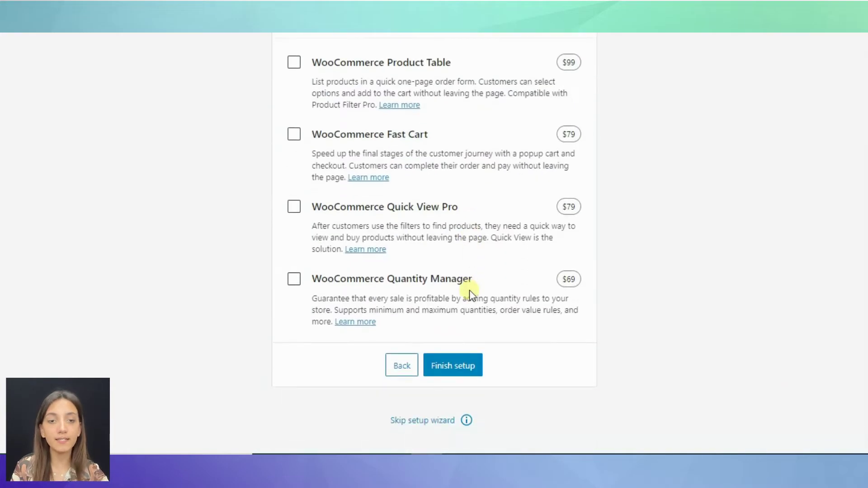
pyautogui.click(464, 367)
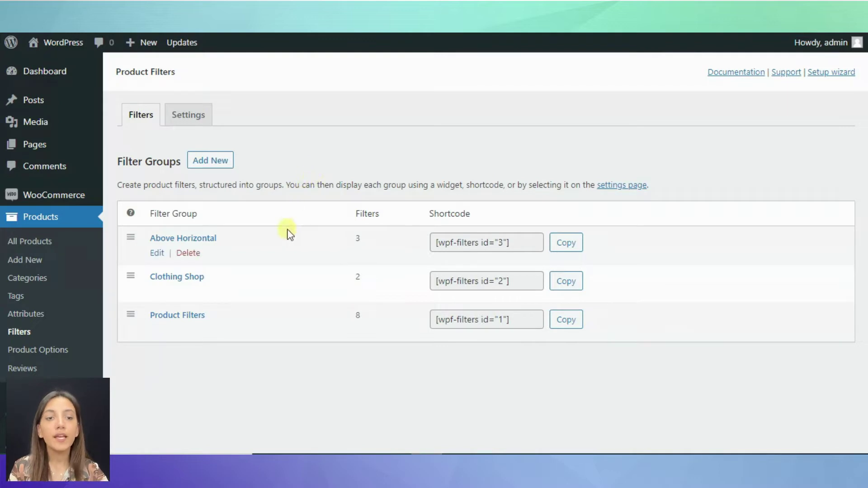
# - Edit the Clothing Shop group from the Filters list to see its Gender and Color filters
pyautogui.moveTo(258, 275)
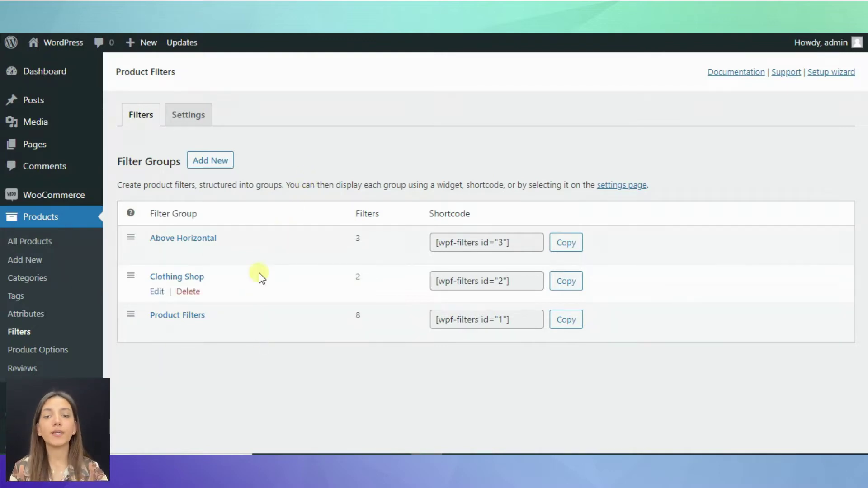
pyautogui.click(158, 290)
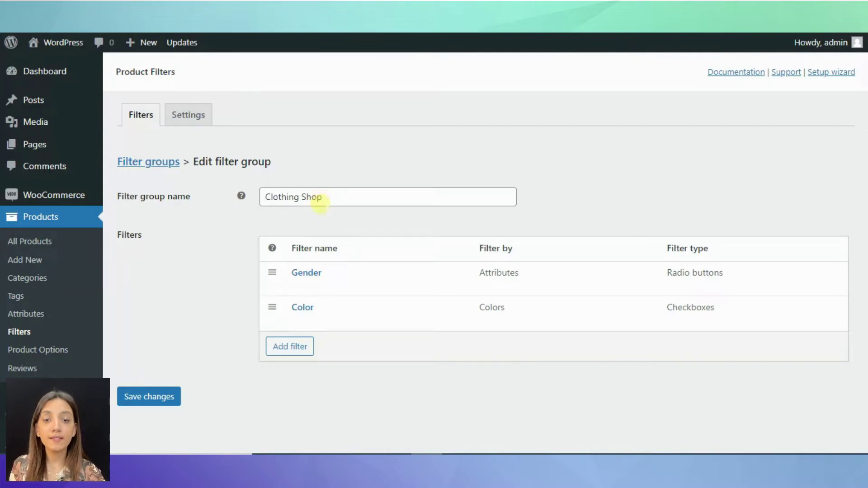
pyautogui.moveTo(289, 276)
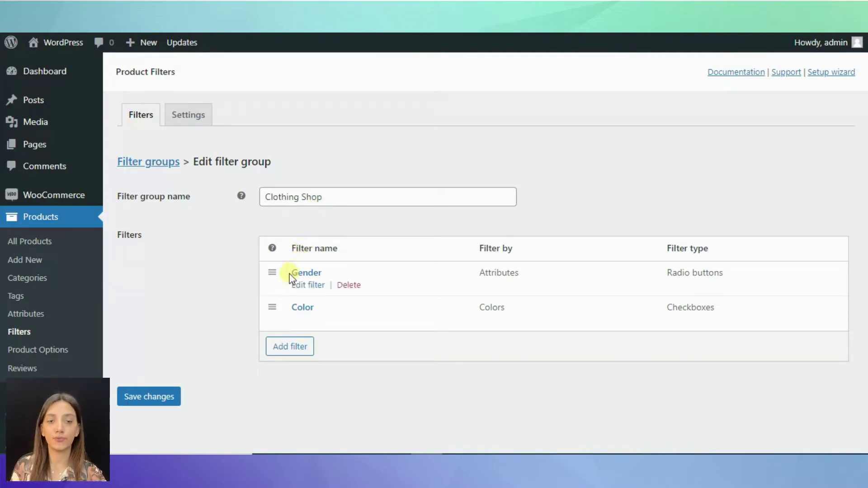
pyautogui.moveTo(292, 311)
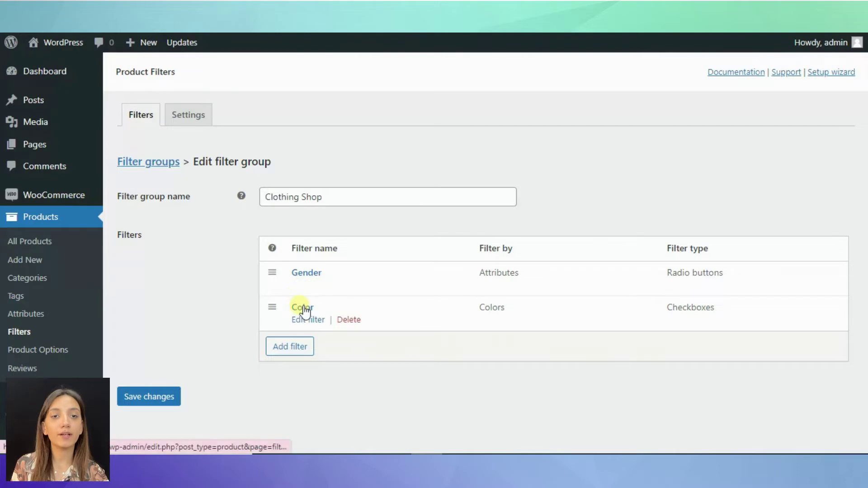
pyautogui.moveTo(304, 292)
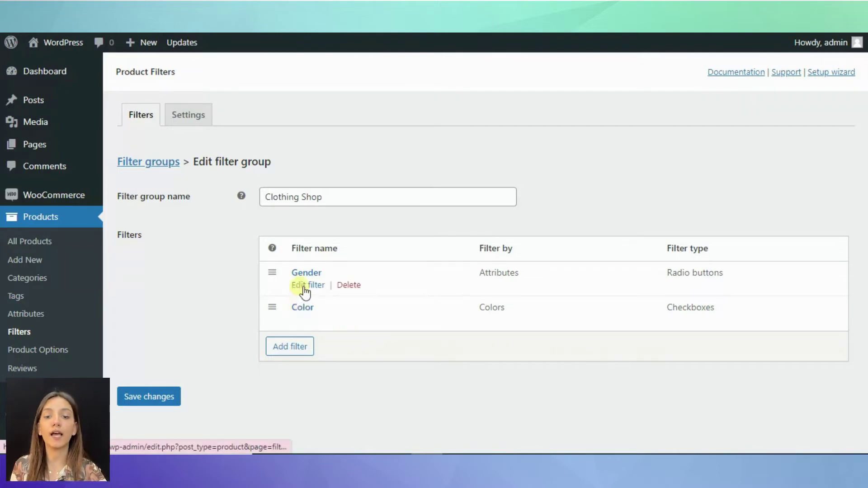
# - Expand the Gender filter and keep it filtering by Attributes, specific attribute Gender
pyautogui.click(305, 287)
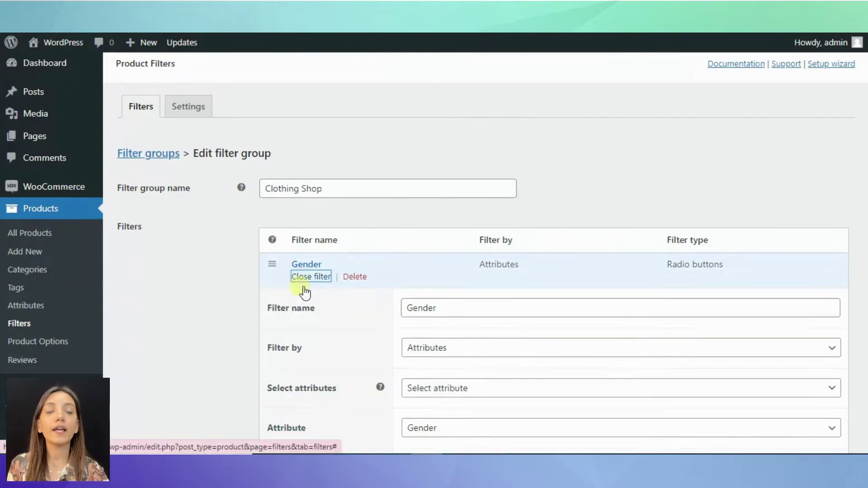
pyautogui.scroll(-3, 305, 293)
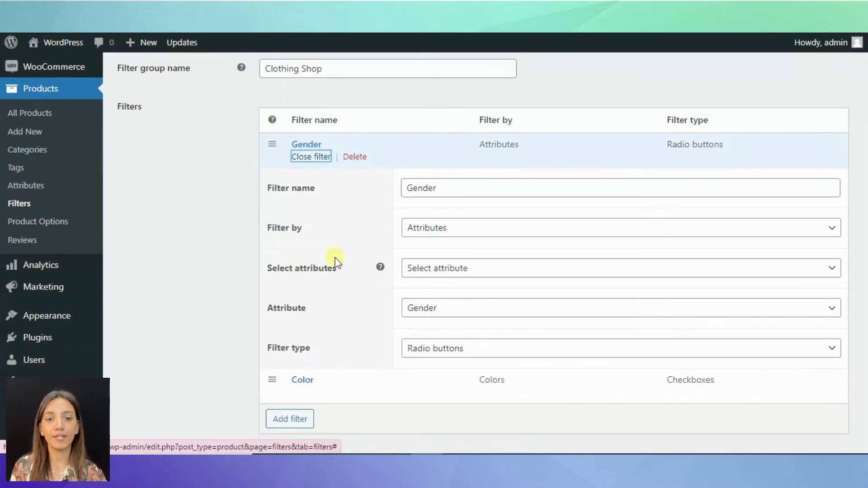
pyautogui.click(460, 230)
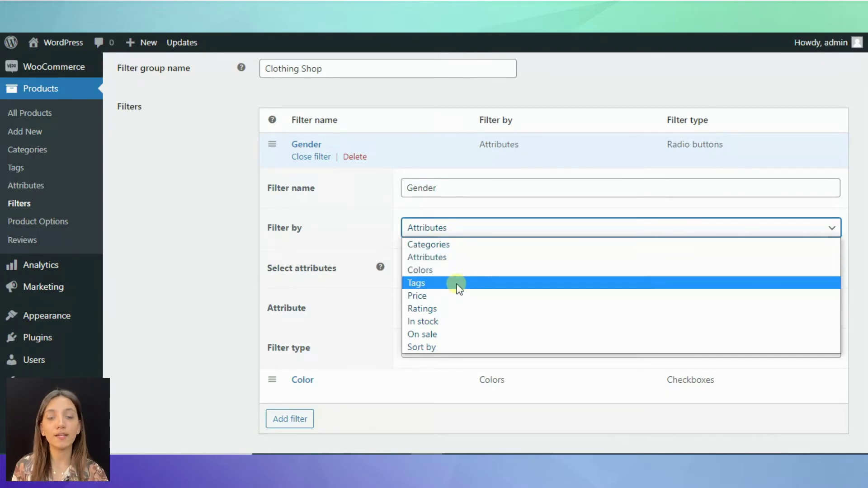
pyautogui.click(454, 256)
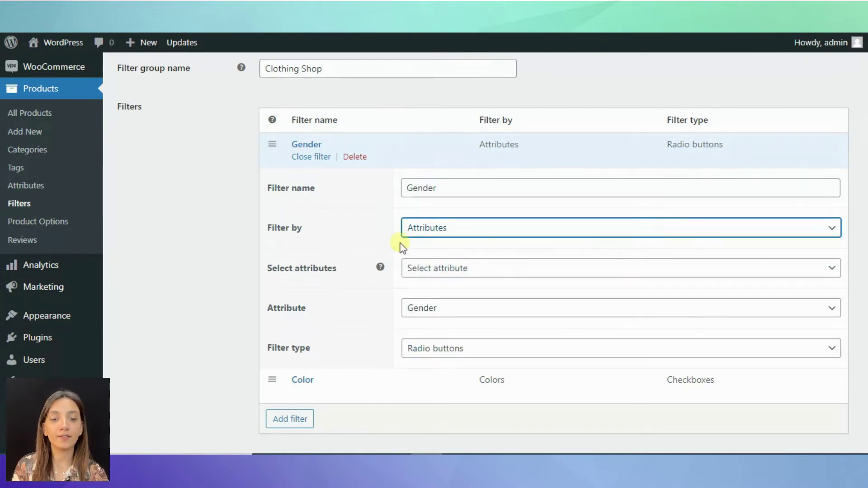
pyautogui.click(487, 273)
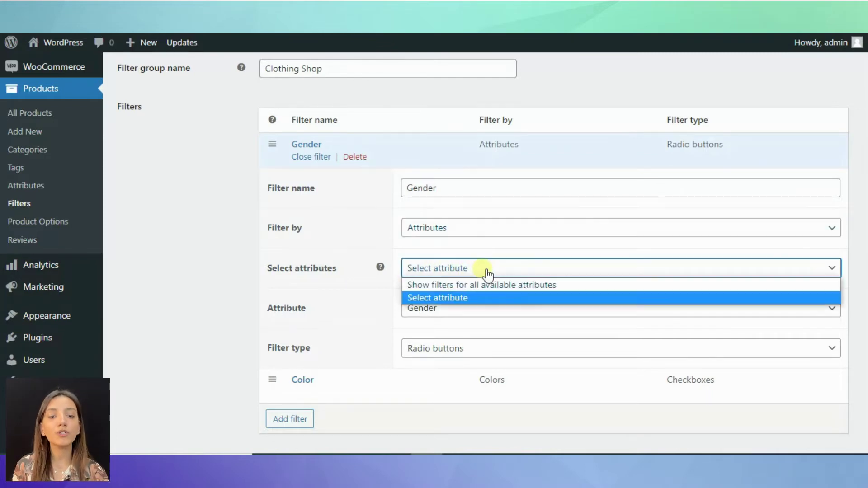
pyautogui.click(471, 299)
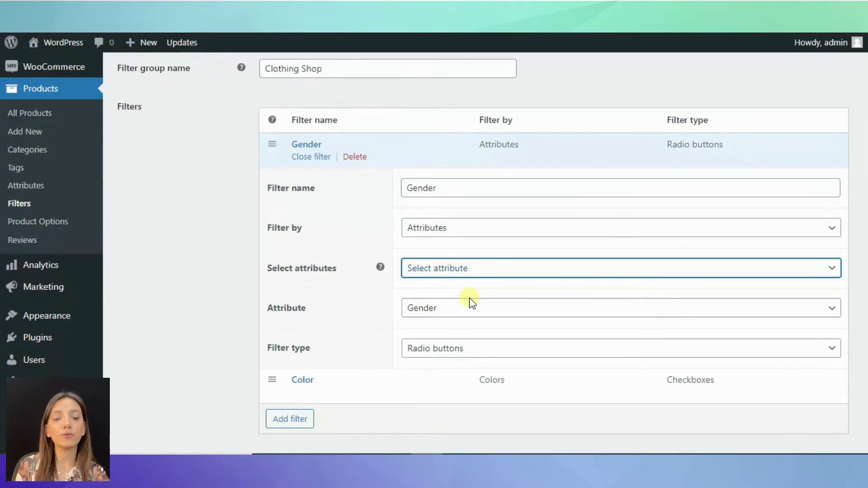
pyautogui.click(469, 312)
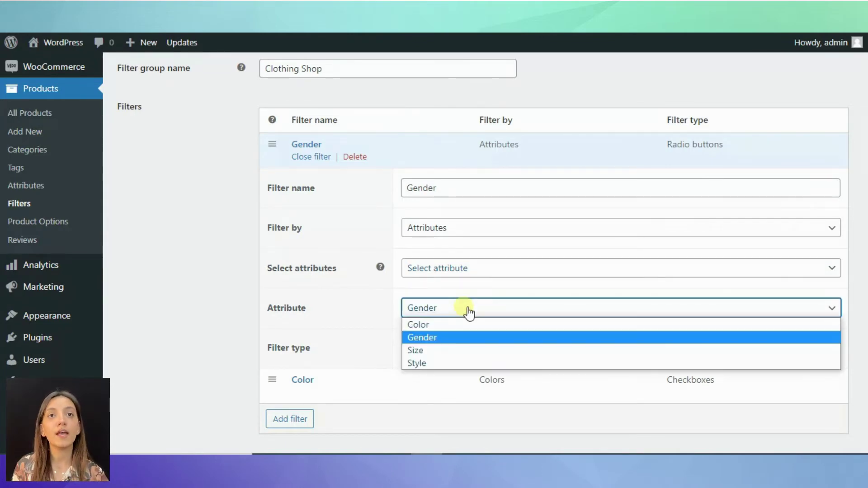
pyautogui.click(461, 340)
# - Keep the Gender filter's display type as Radio buttons
pyautogui.scroll(-1, 460, 333)
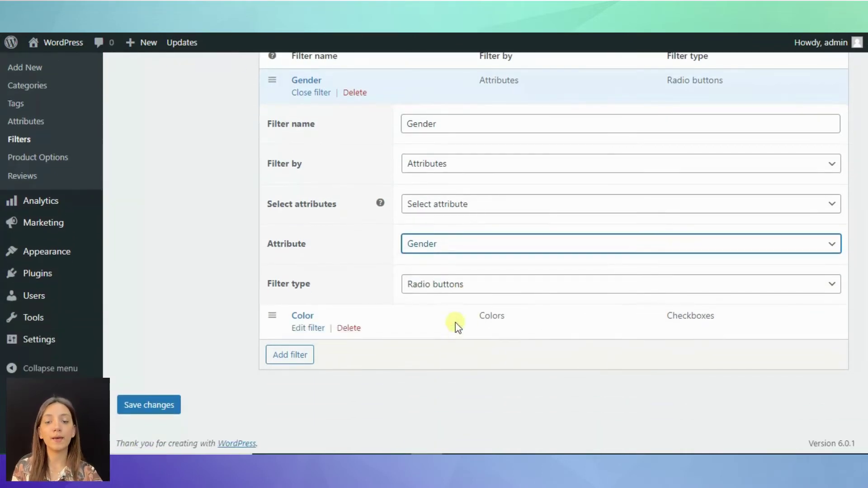
pyautogui.click(450, 285)
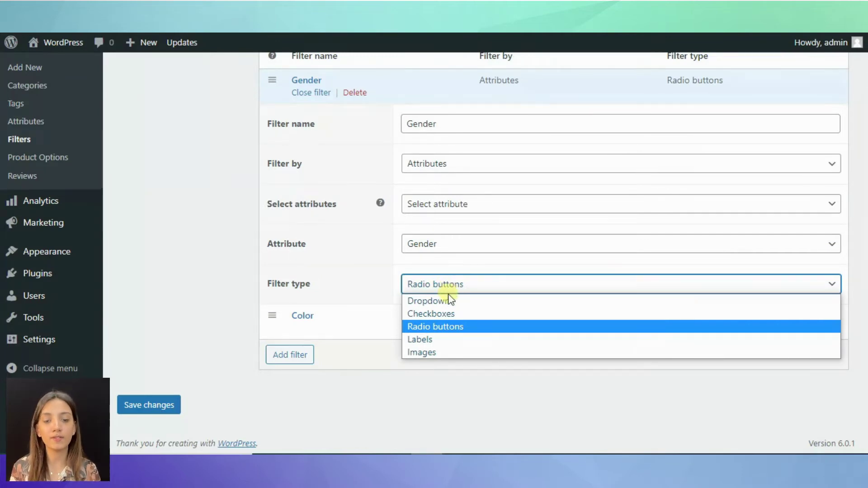
pyautogui.click(459, 331)
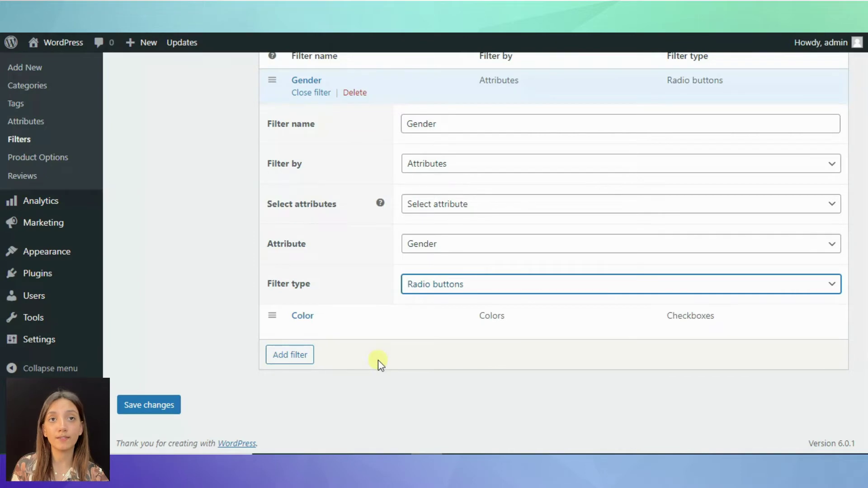
pyautogui.scroll(1, 378, 360)
pyautogui.scroll(1, 378, 360)
pyautogui.scroll(-1, 364, 372)
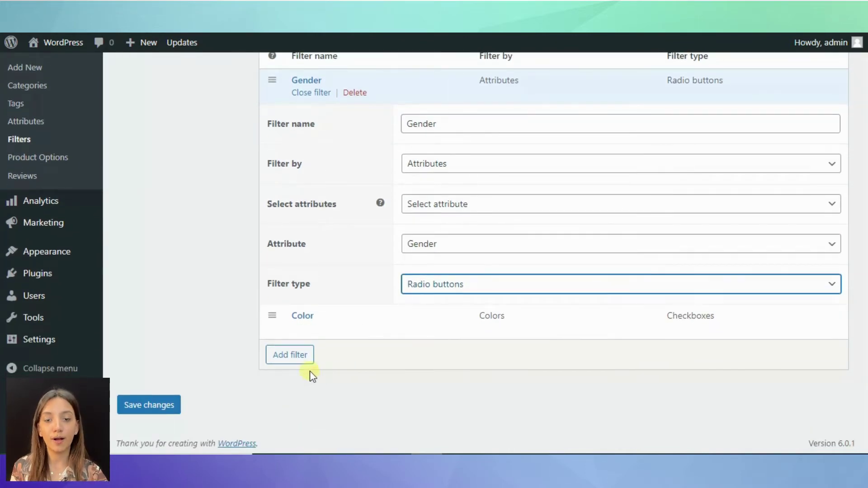
# - Add a filter named 'Size' that filters by the Size product attribute
pyautogui.click(307, 359)
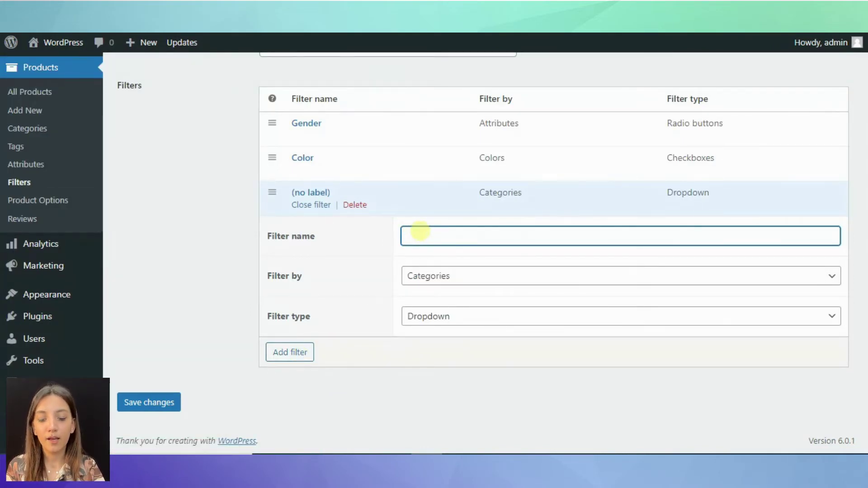
pyautogui.write('S')
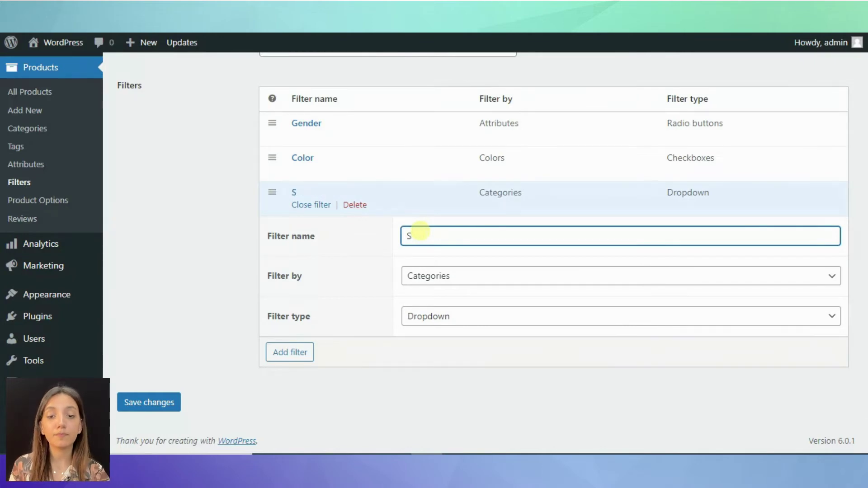
pyautogui.write('ize')
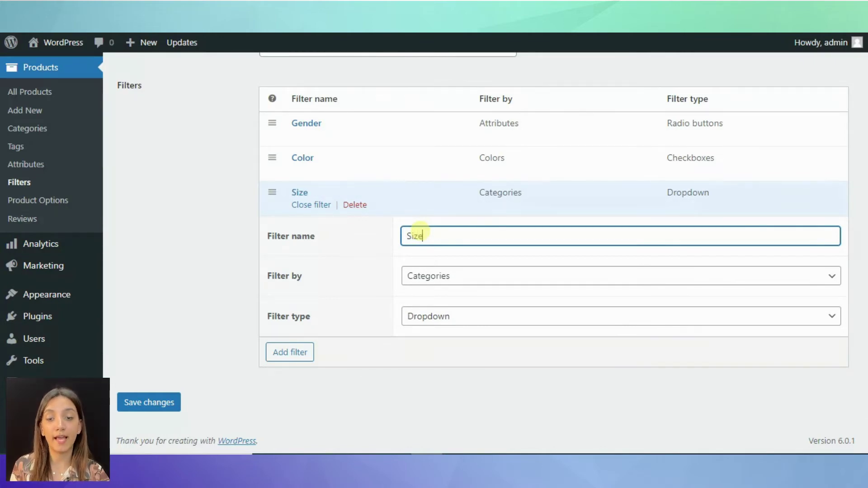
pyautogui.click(466, 276)
pyautogui.click(451, 306)
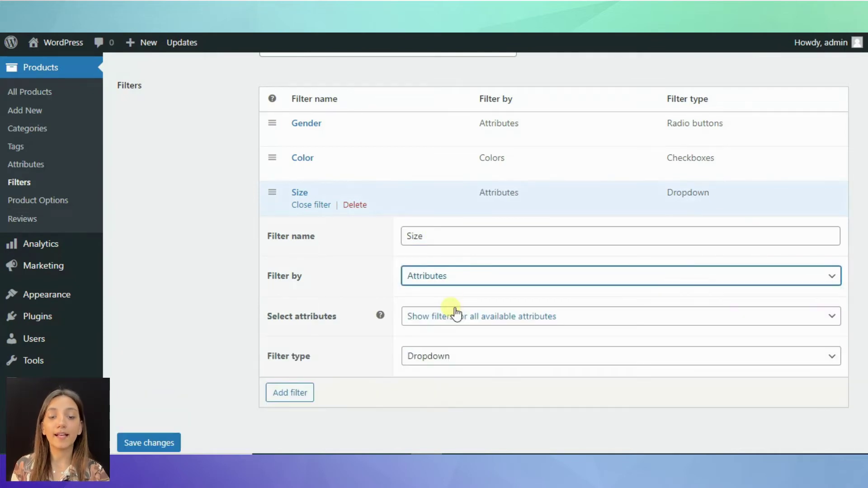
pyautogui.click(565, 319)
pyautogui.click(481, 345)
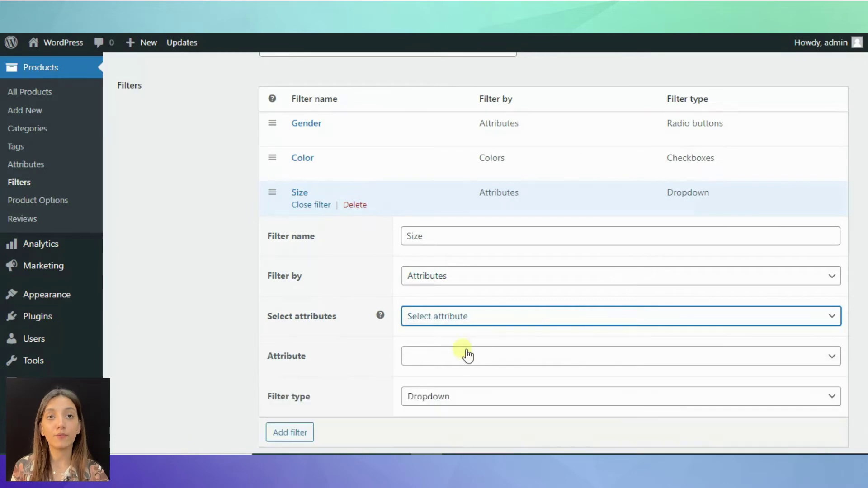
pyautogui.click(457, 358)
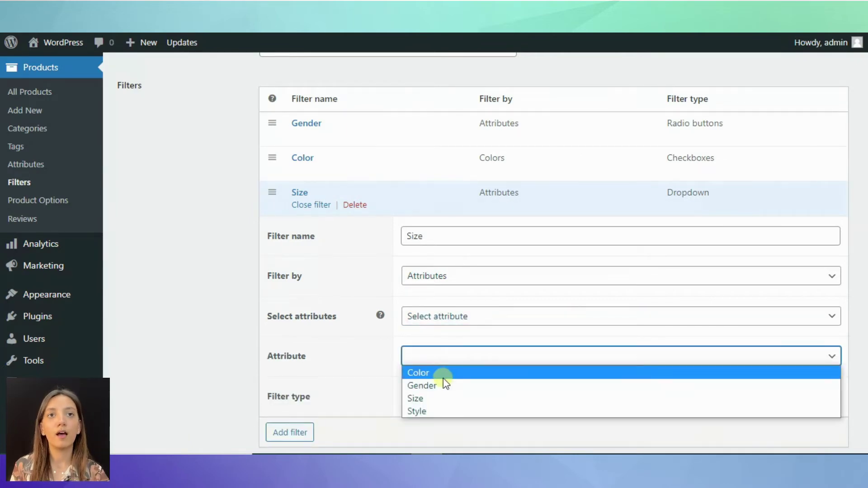
pyautogui.click(437, 399)
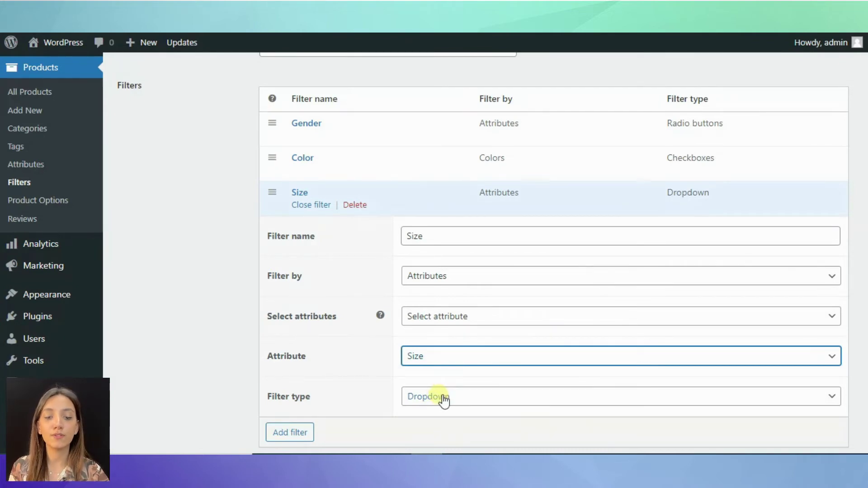
# - Set the Size filter type to Checkboxes and save the Clothing Shop group
pyautogui.scroll(-2, 445, 384)
pyautogui.click(456, 335)
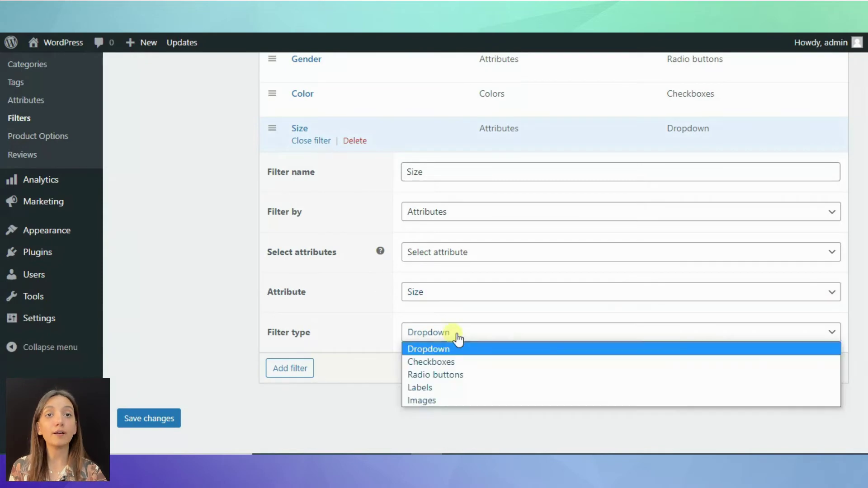
pyautogui.click(453, 361)
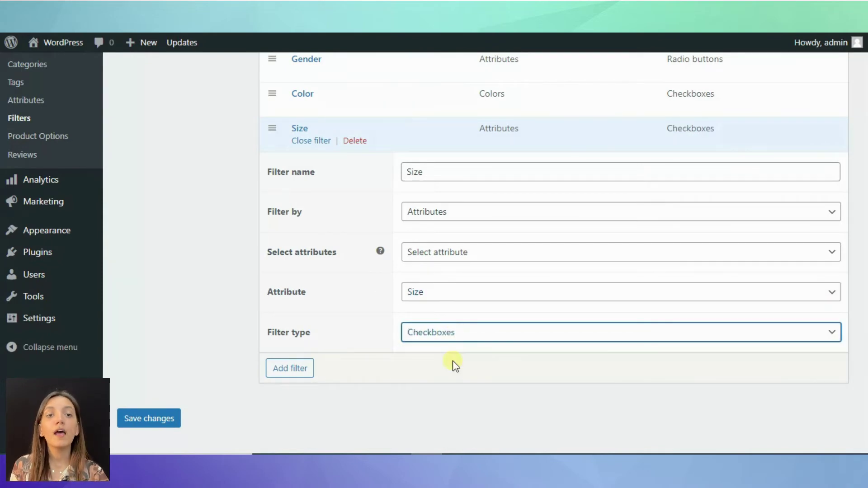
pyautogui.scroll(-1, 406, 372)
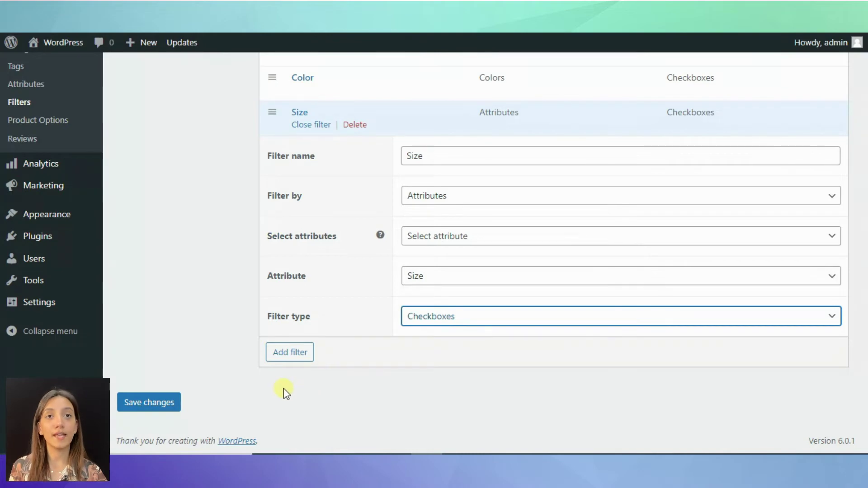
pyautogui.click(173, 408)
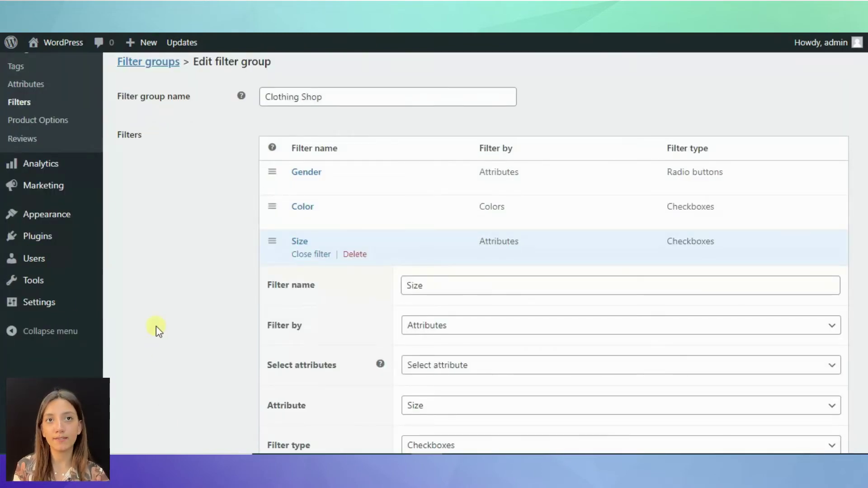
# - Return to the filter groups list, start a group named 'New Filter', then leave it
pyautogui.scroll(3, 157, 326)
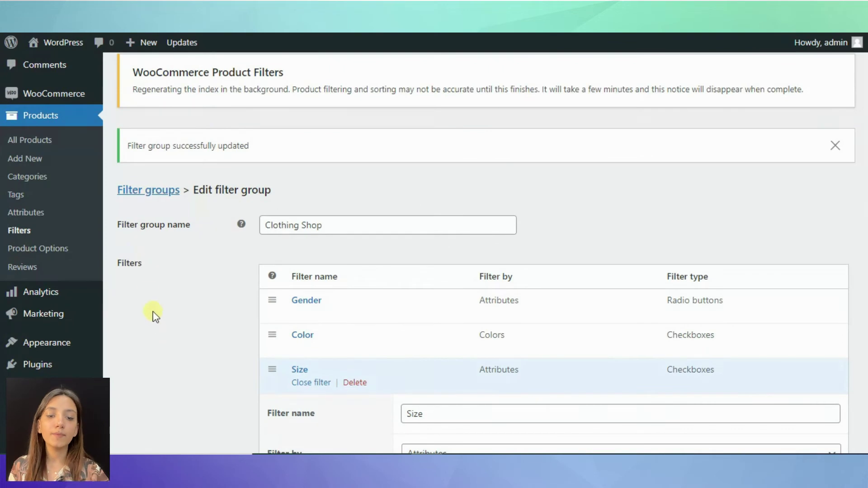
pyautogui.click(24, 232)
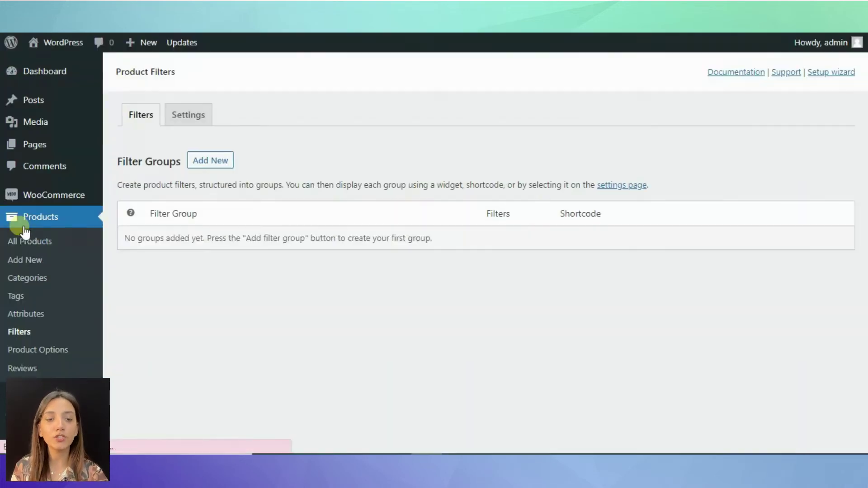
pyautogui.click(223, 163)
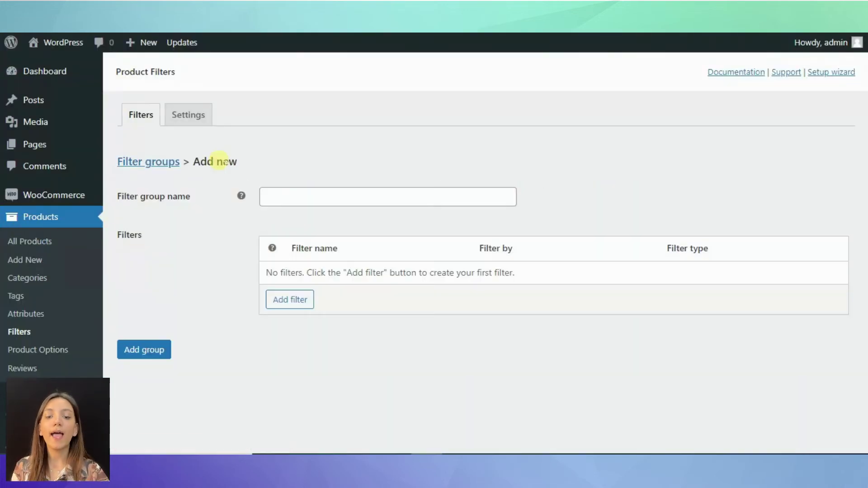
pyautogui.click(311, 194)
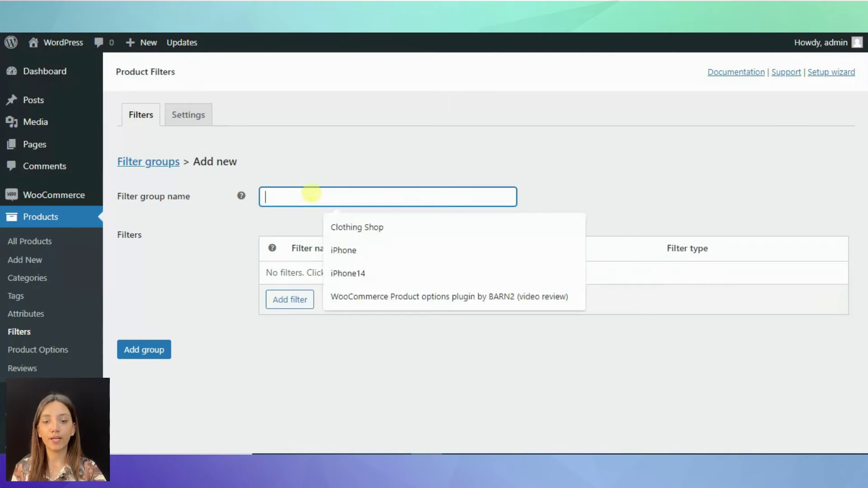
pyautogui.write('New Filt')
pyautogui.moveTo(245, 201)
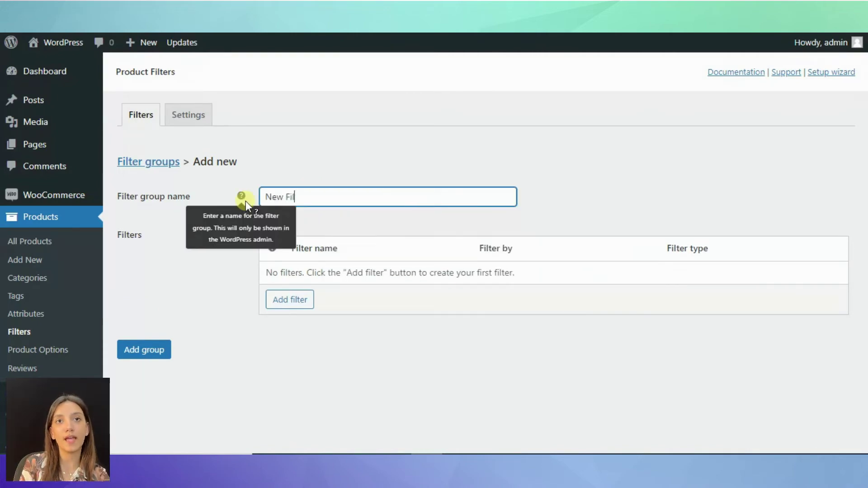
pyautogui.write('er')
pyautogui.click(172, 314)
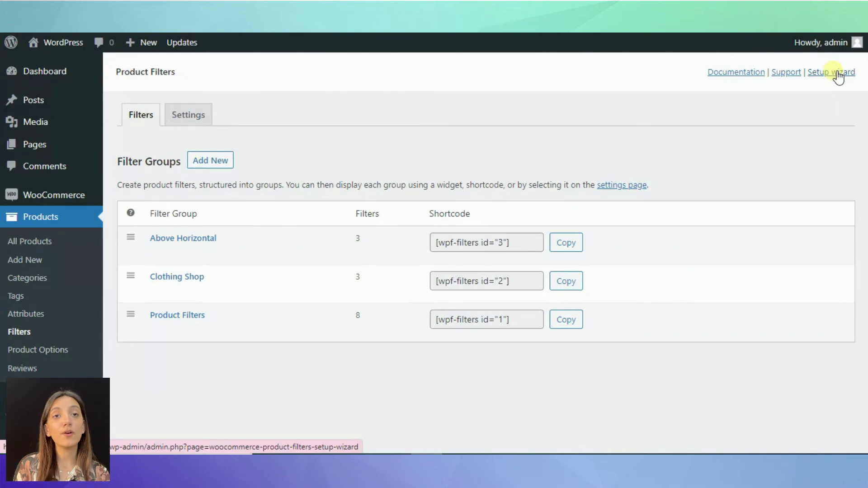
# - In the Settings tab, set the shop's filter group to Clothing Shop
pyautogui.click(187, 121)
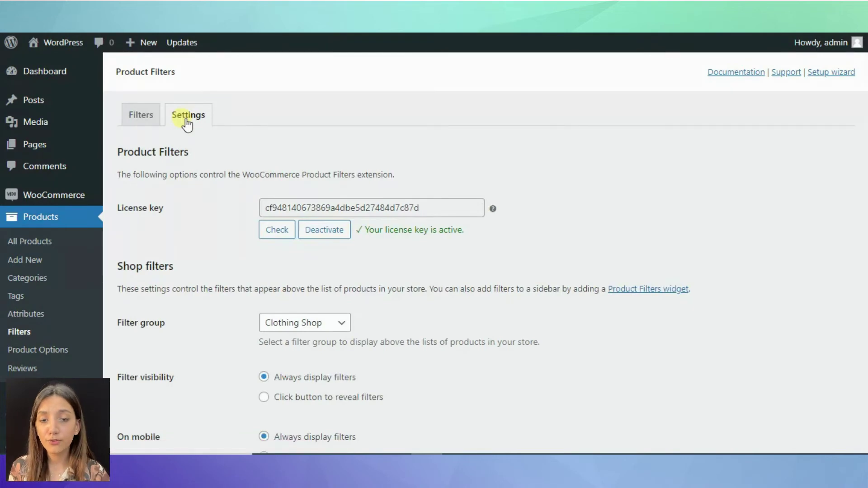
pyautogui.scroll(-2, 187, 122)
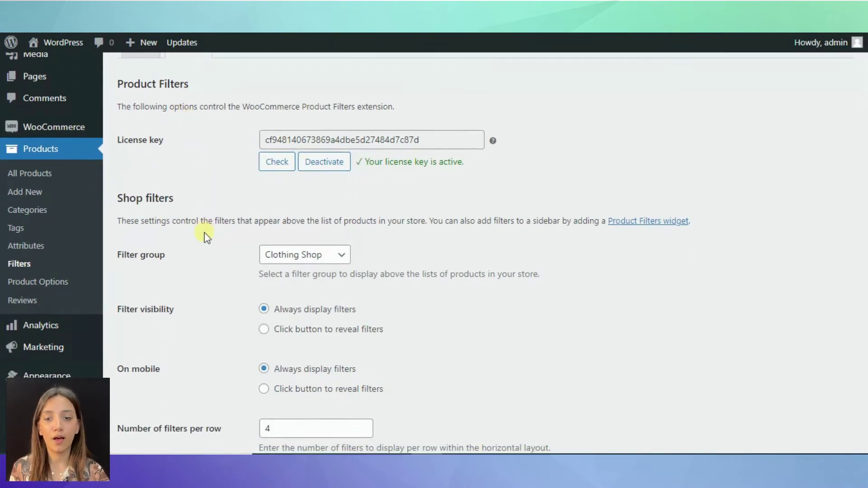
pyautogui.scroll(-2, 204, 233)
pyautogui.click(343, 196)
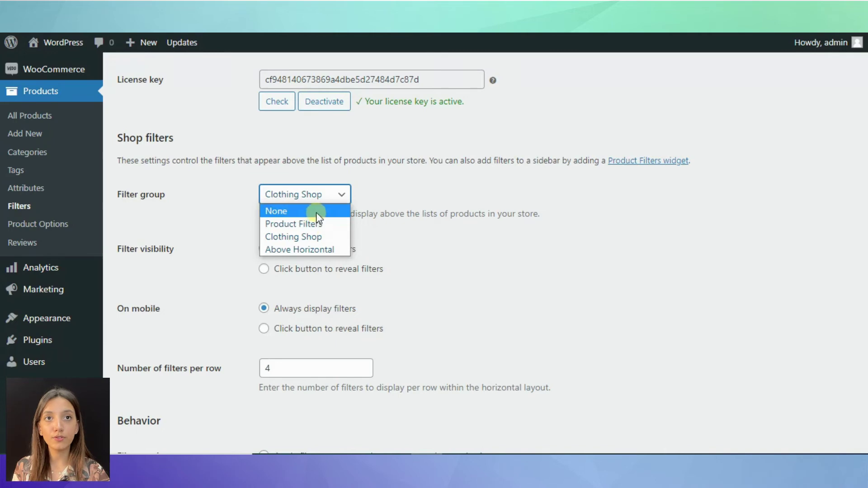
pyautogui.click(307, 236)
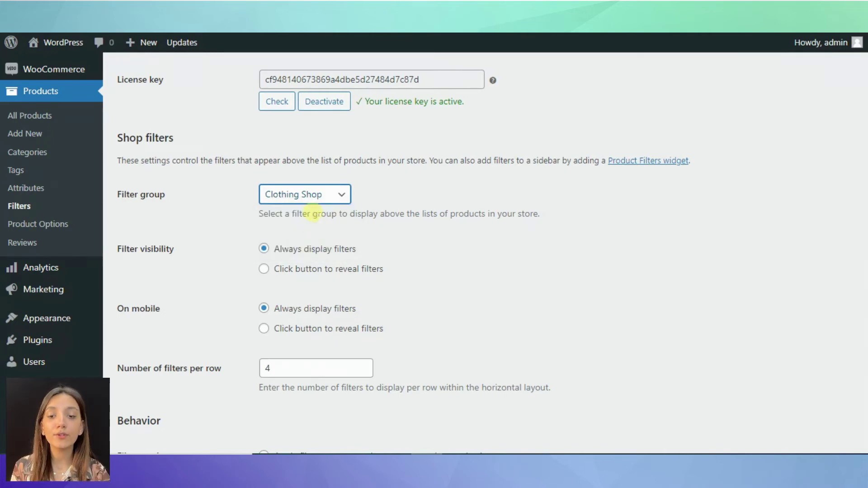
# - Save the product filter settings with filters always displayed
pyautogui.scroll(-2, 334, 216)
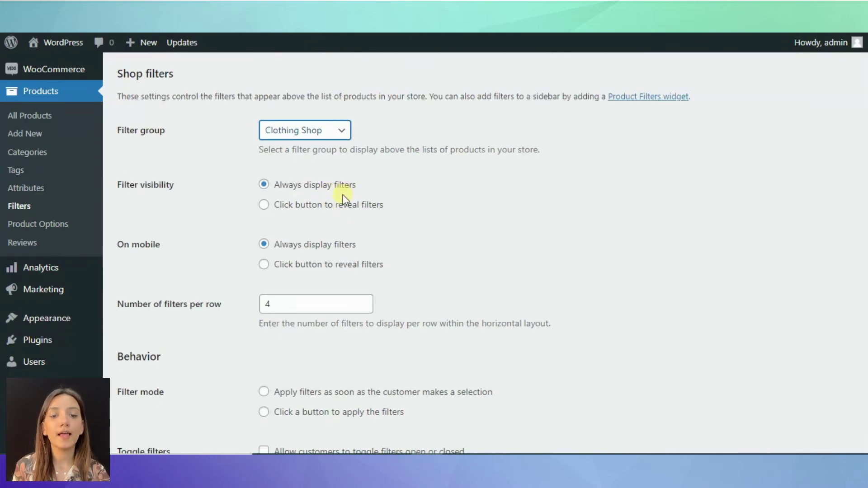
pyautogui.scroll(-2, 306, 219)
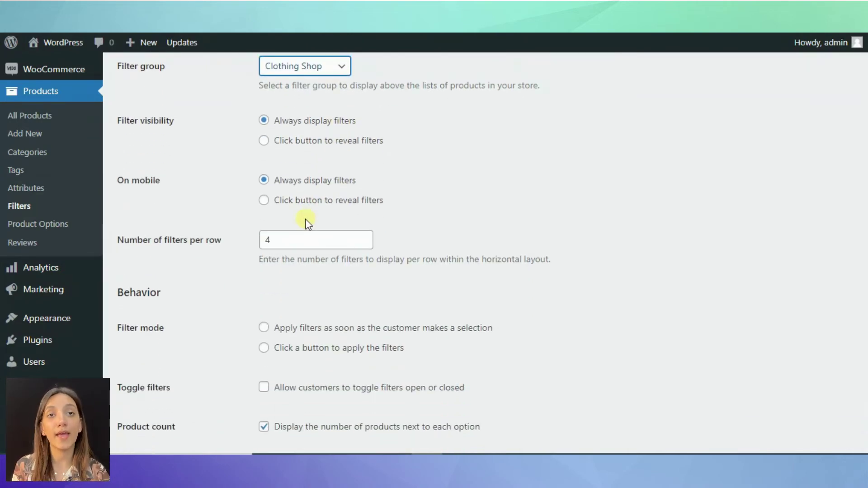
pyautogui.scroll(-2, 265, 211)
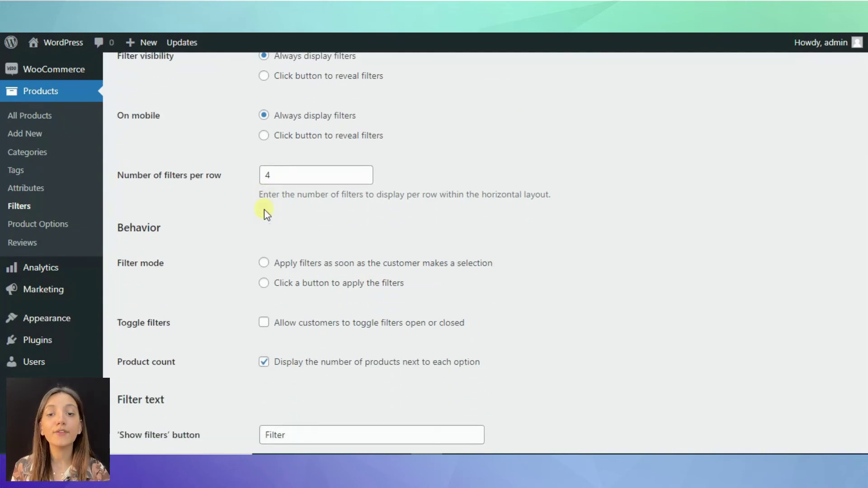
pyautogui.scroll(-6, 265, 210)
pyautogui.scroll(2, 267, 214)
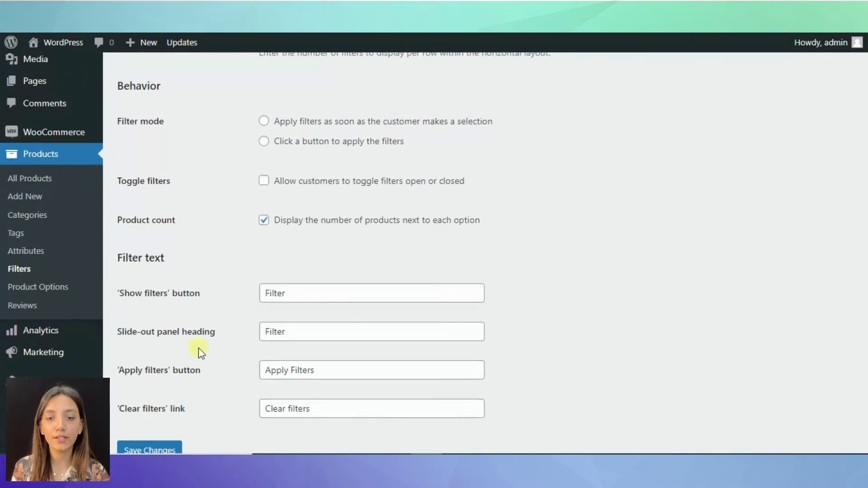
pyautogui.scroll(-2, 199, 348)
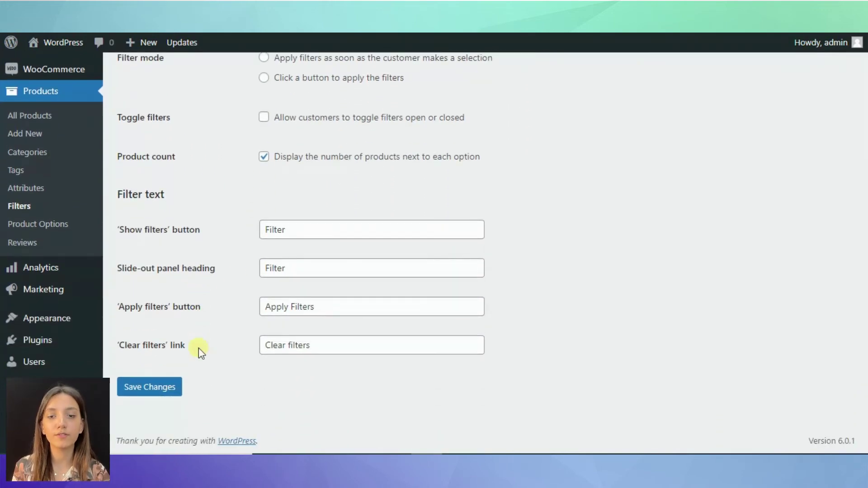
pyautogui.click(172, 389)
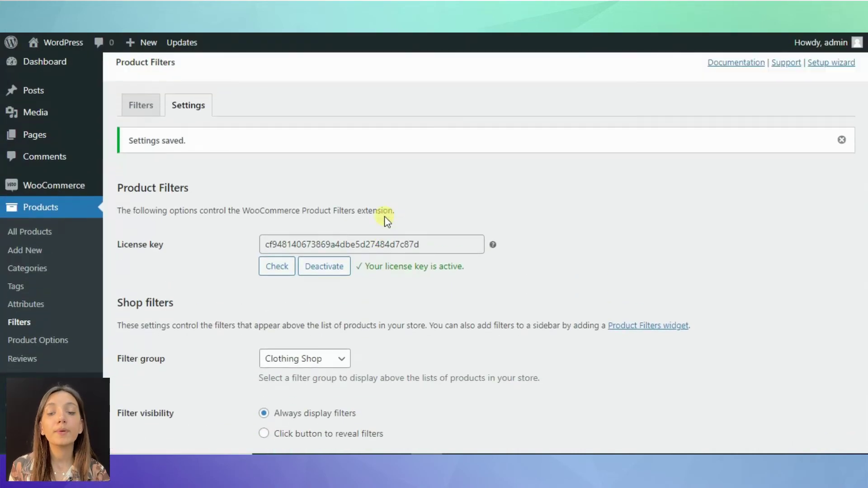
pyautogui.scroll(-2, 385, 216)
# - Return to the filter groups list and go to WooCommerce Home
pyautogui.scroll(2, 385, 216)
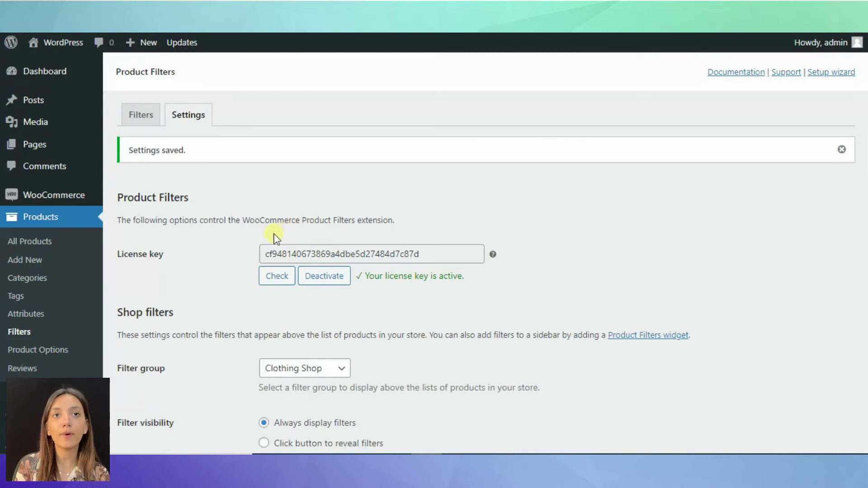
pyautogui.click(144, 116)
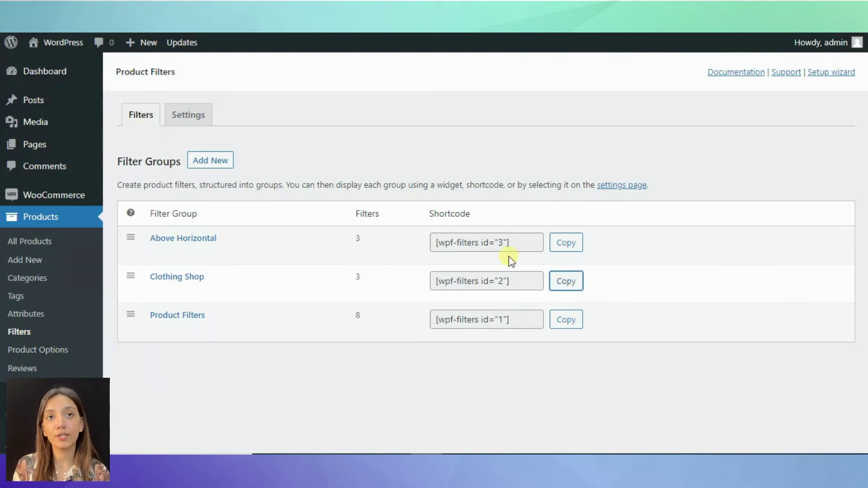
pyautogui.moveTo(38, 202)
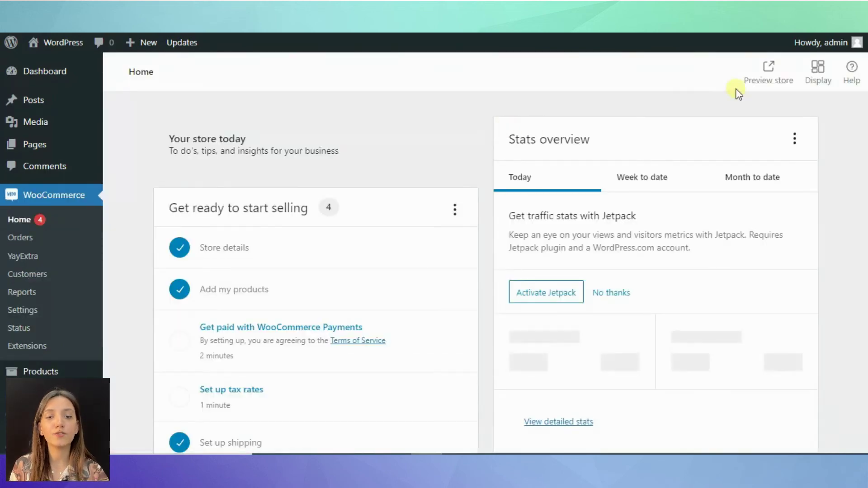
# - Preview the store and filter products by size 3X, Orange colour and Female
pyautogui.click(767, 71)
pyautogui.scroll(-8, 696, 136)
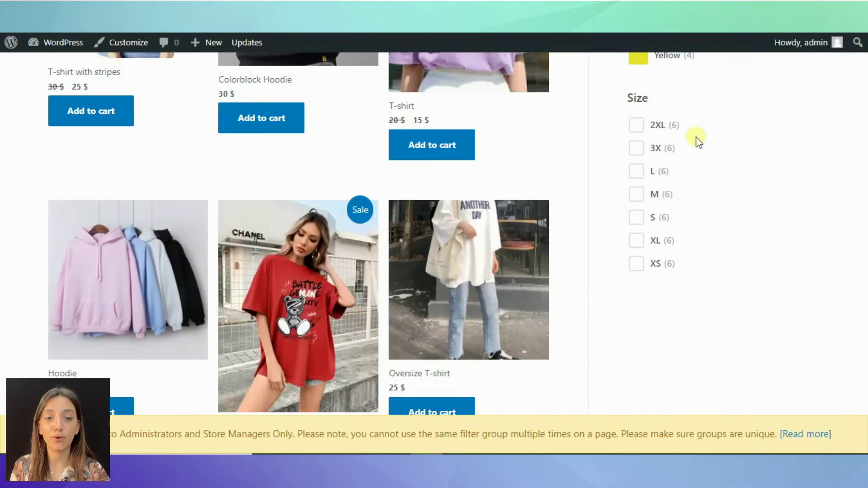
pyautogui.click(636, 151)
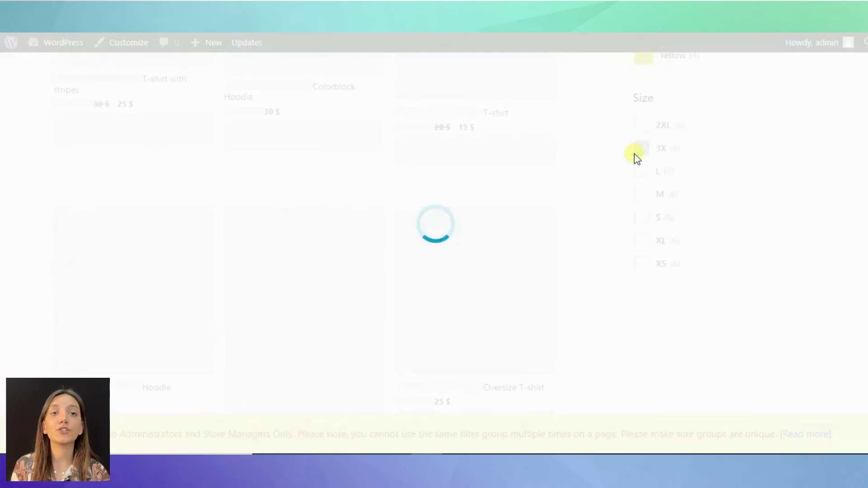
pyautogui.scroll(4, 733, 171)
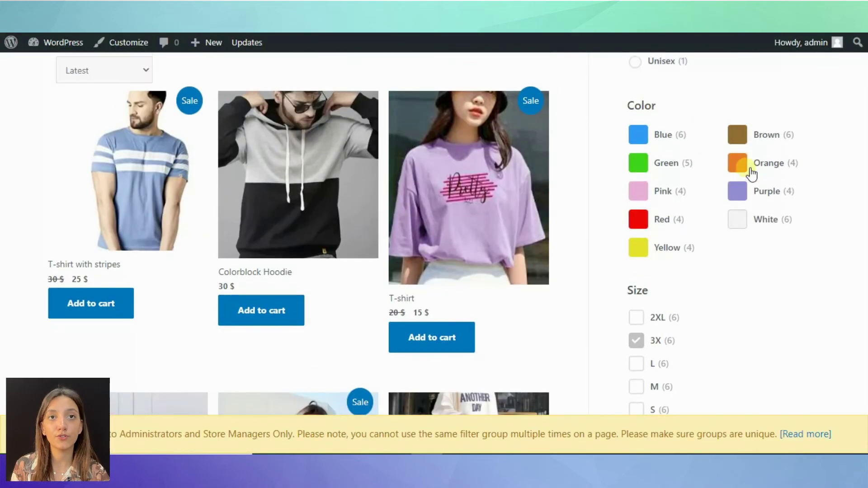
pyautogui.click(743, 163)
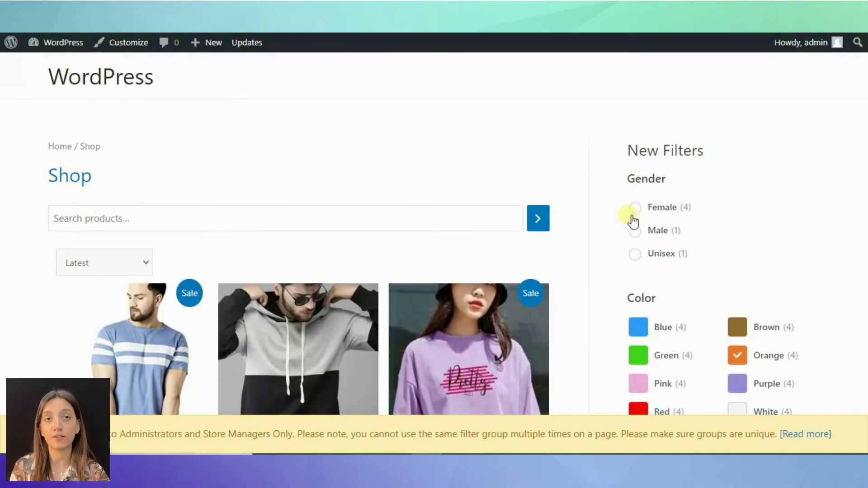
pyautogui.click(632, 218)
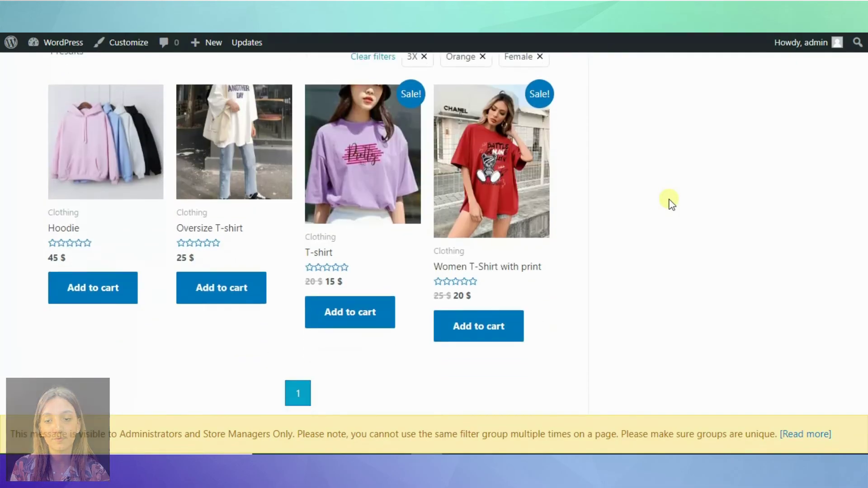